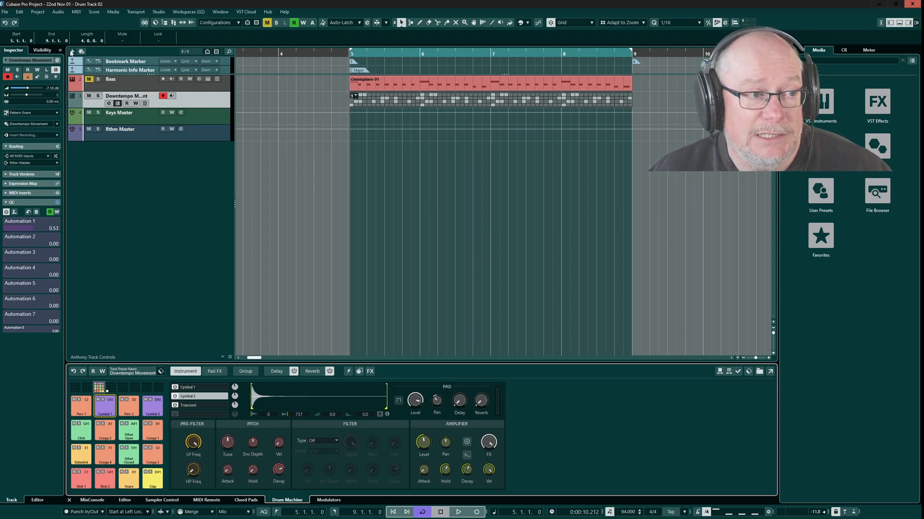
# Add a drum track named Whatever with Pattern Event as its event type.
pyautogui.click(74, 52)
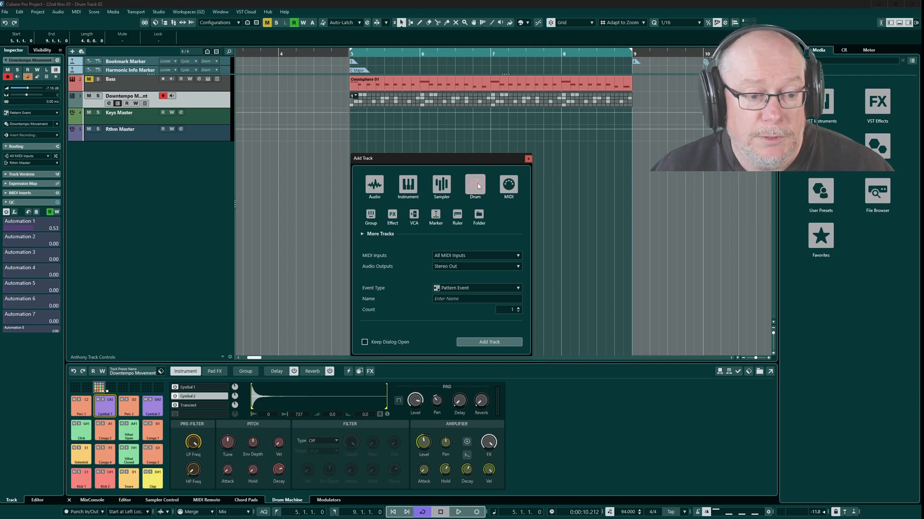
pyautogui.click(453, 288)
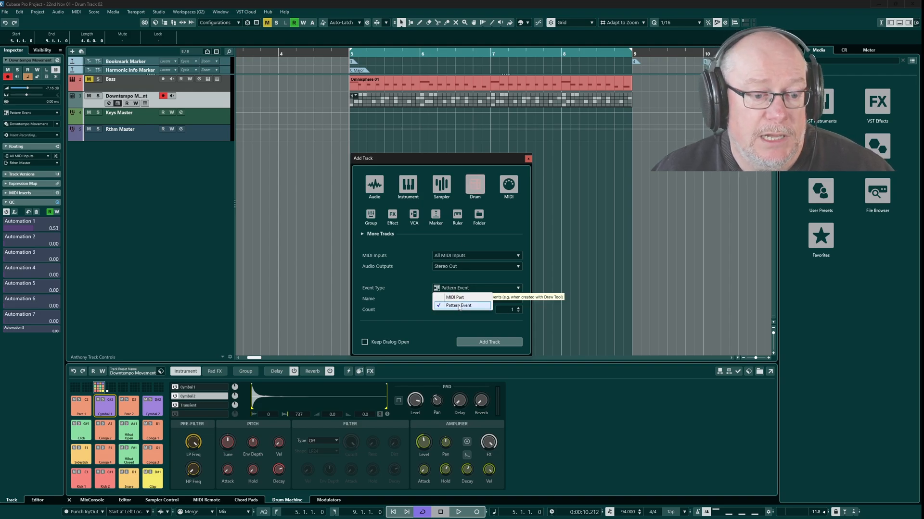
pyautogui.click(422, 279)
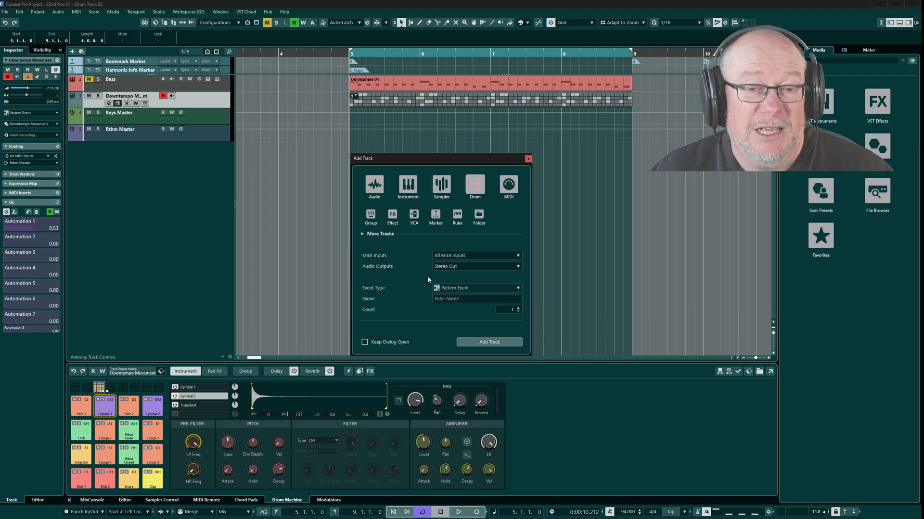
pyautogui.click(457, 299)
pyautogui.write('Whatever')
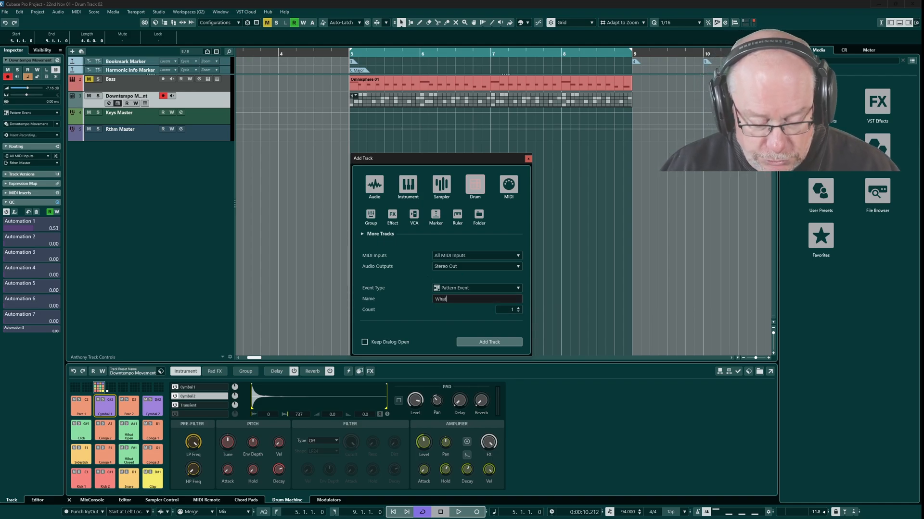
pyautogui.click(482, 342)
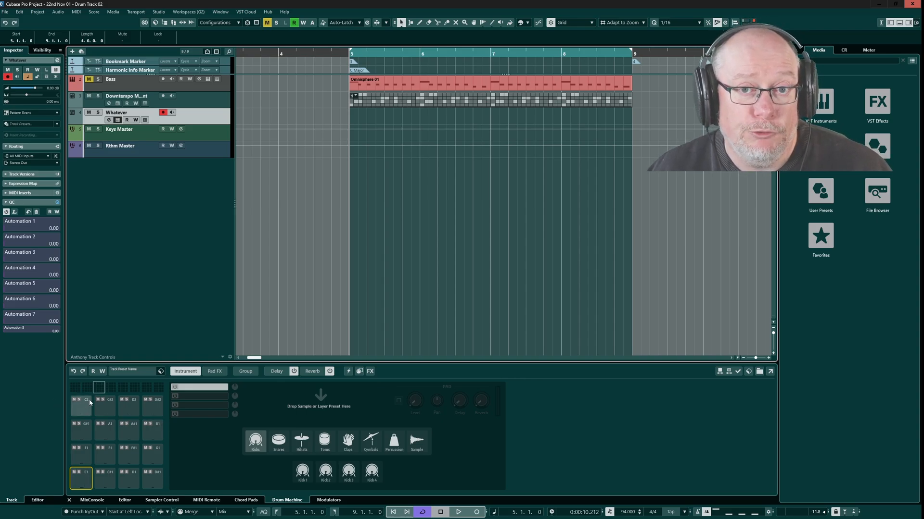
# Load the Downtempo Movement track preset onto the Whatever drum track.
pyautogui.click(123, 371)
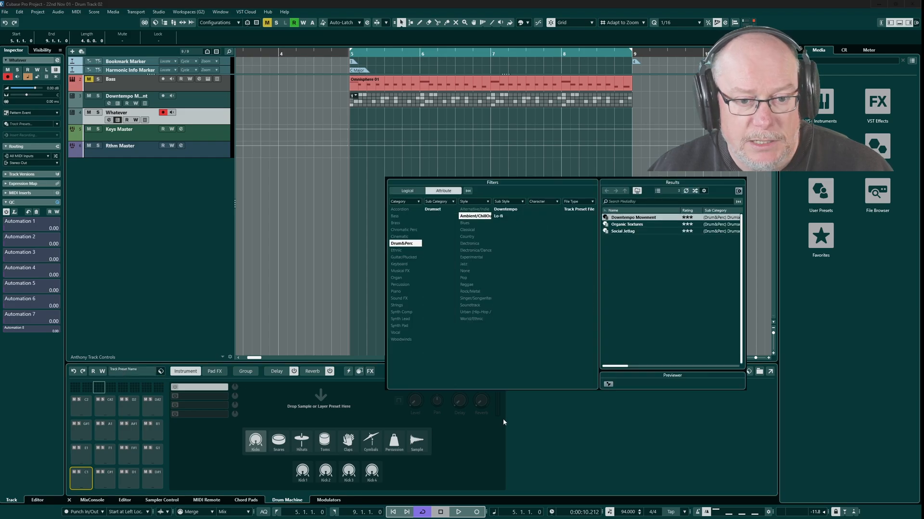
pyautogui.doubleClick(620, 218)
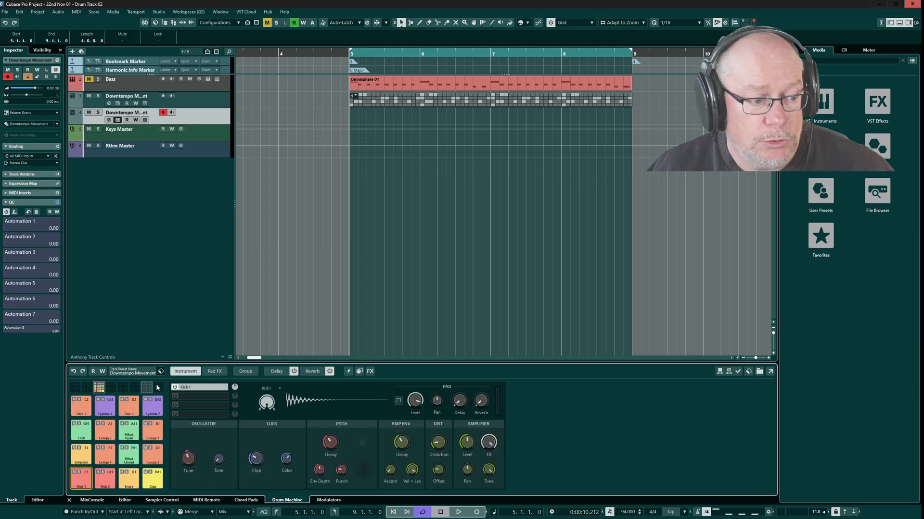
# Audition the Sidestick, Click and Snare pads and compare the Snare pad's main and Transient layers.
pyautogui.click(81, 455)
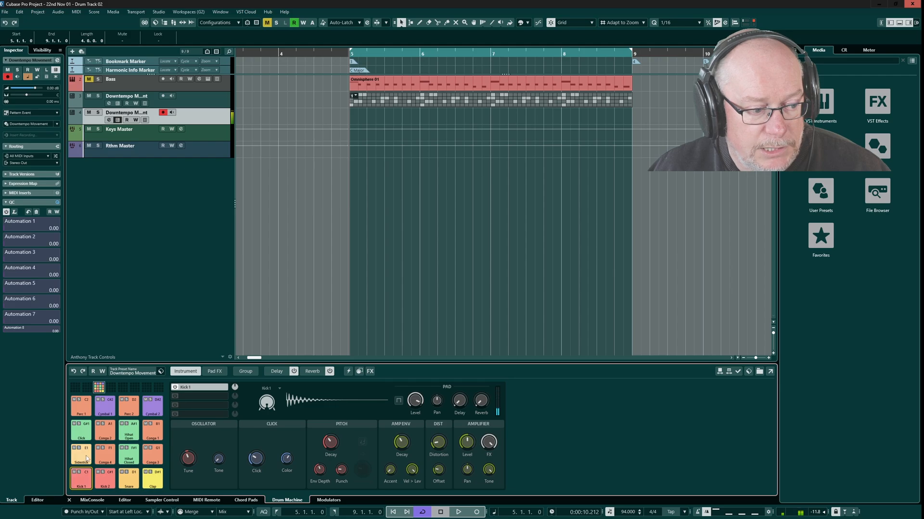
pyautogui.click(80, 432)
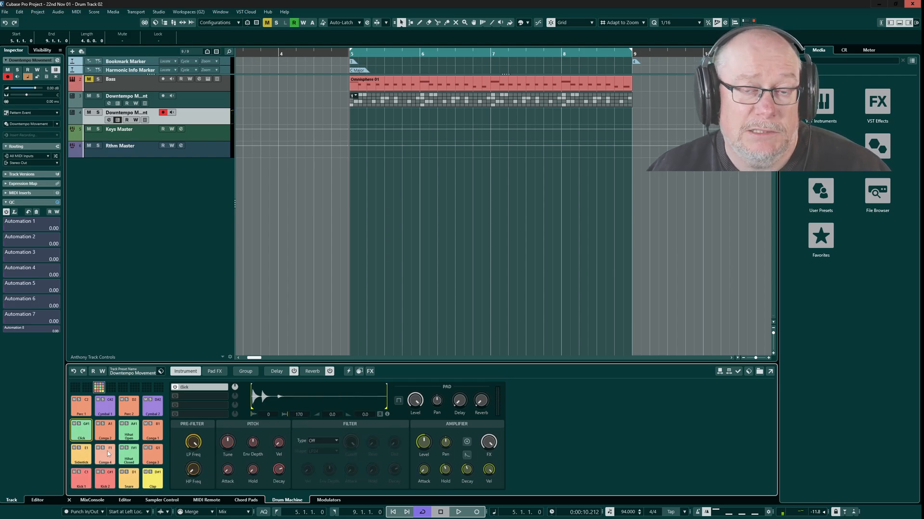
pyautogui.click(133, 481)
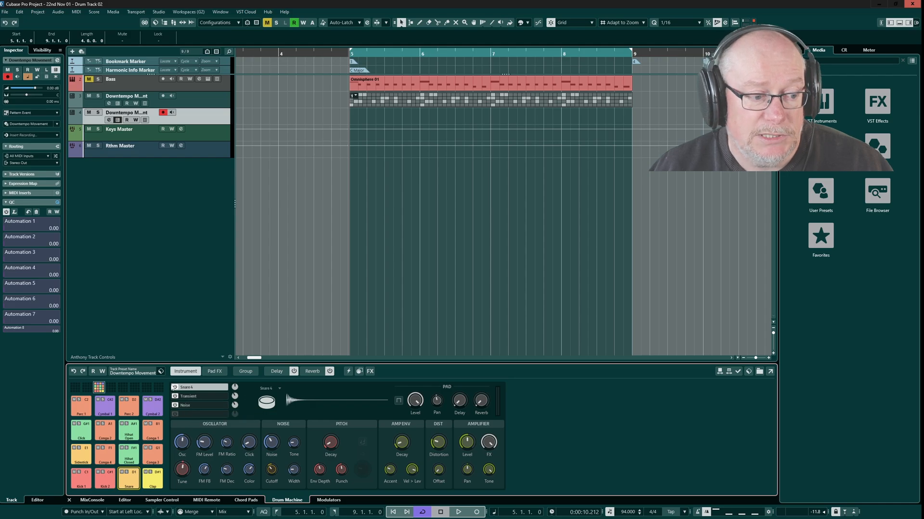
pyautogui.click(187, 397)
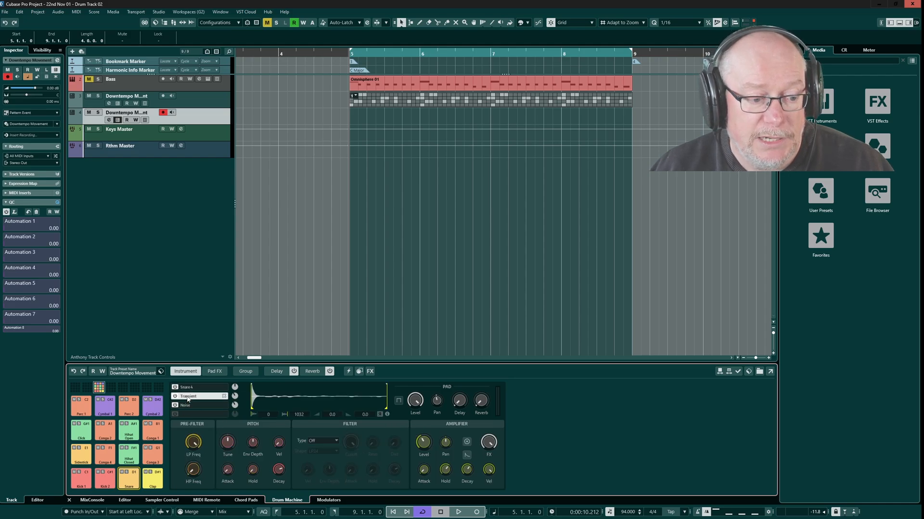
pyautogui.click(189, 388)
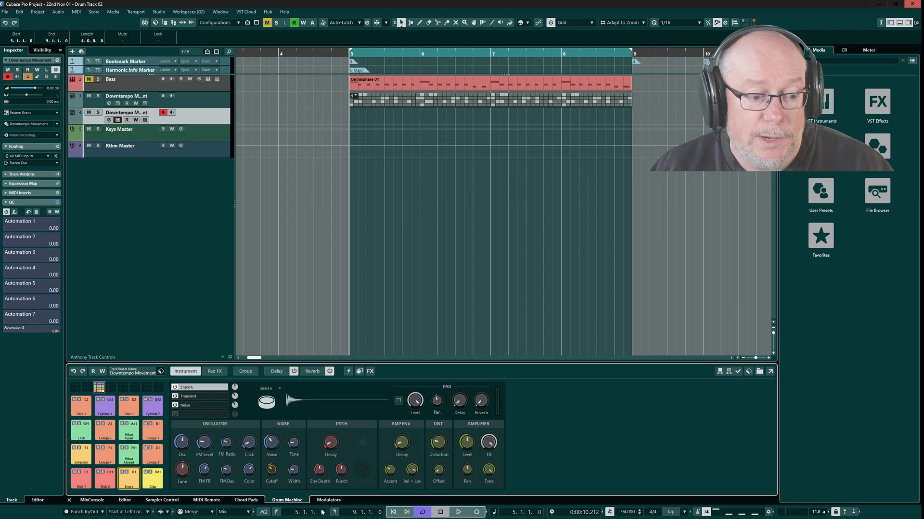
pyautogui.click(187, 398)
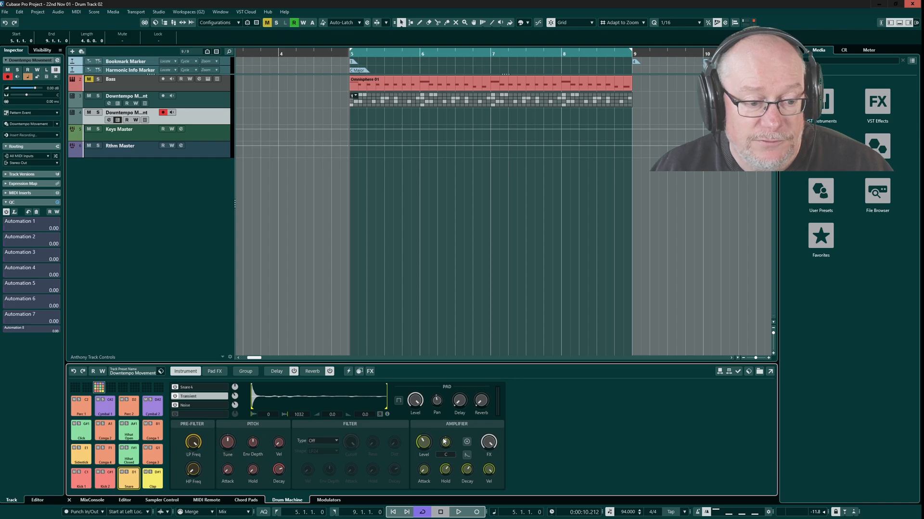
pyautogui.click(192, 388)
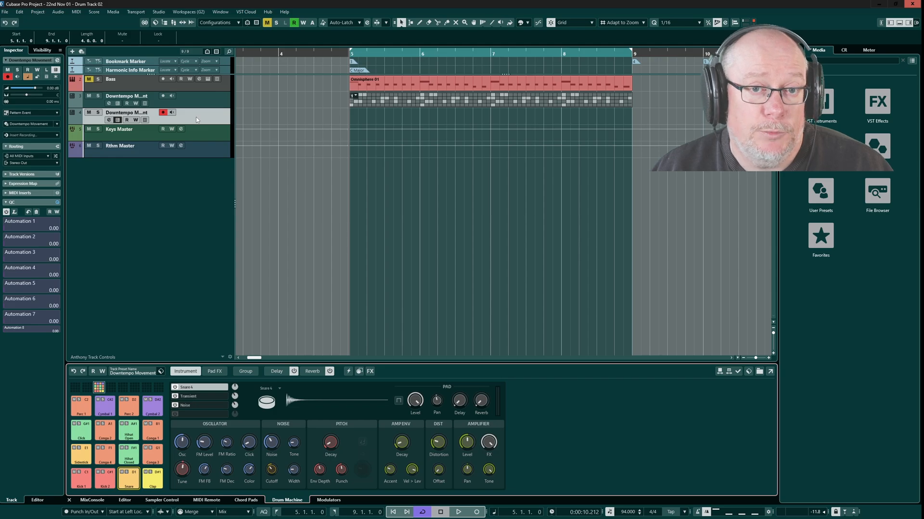
# Remove the newly added drum track, keeping the original Downtempo Movement track.
pyautogui.rightClick(183, 116)
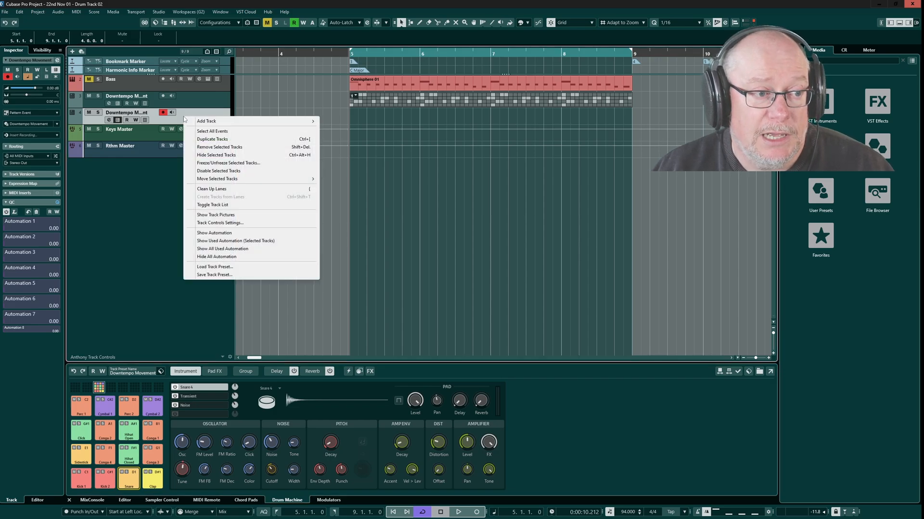
pyautogui.click(215, 148)
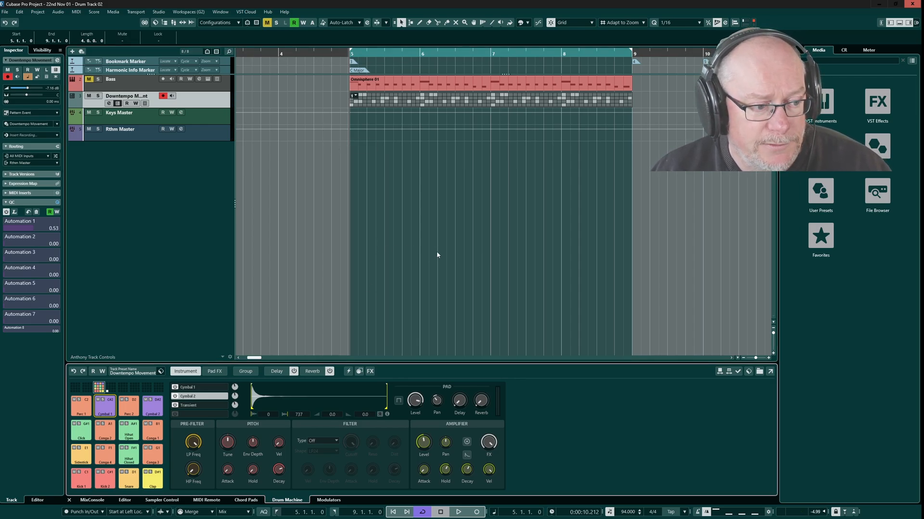
# Play back the existing drum pattern and examine the layers of the Cymbal 1 and Conga 4 pads.
pyautogui.press('space')
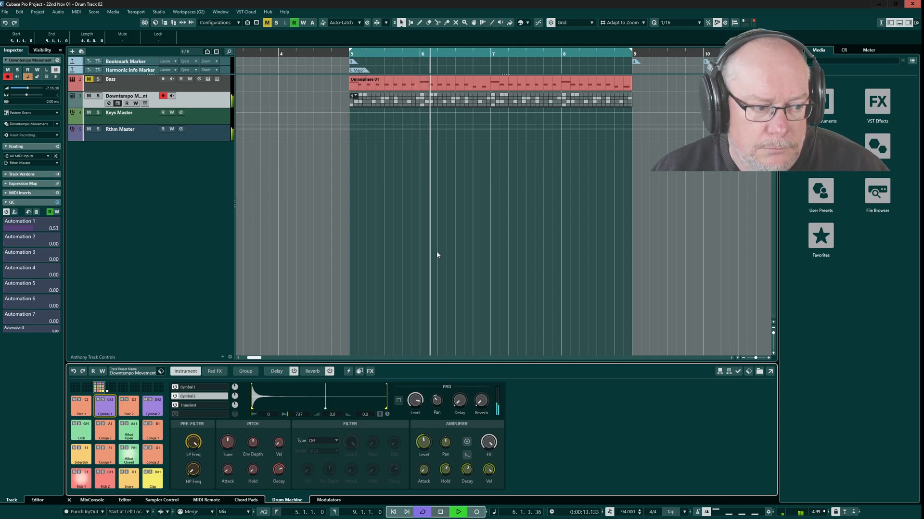
pyautogui.press('space')
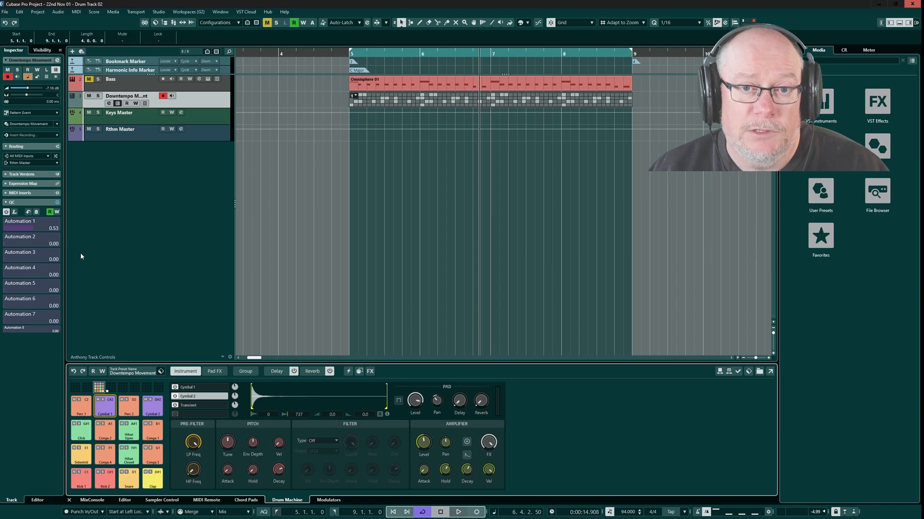
pyautogui.click(106, 408)
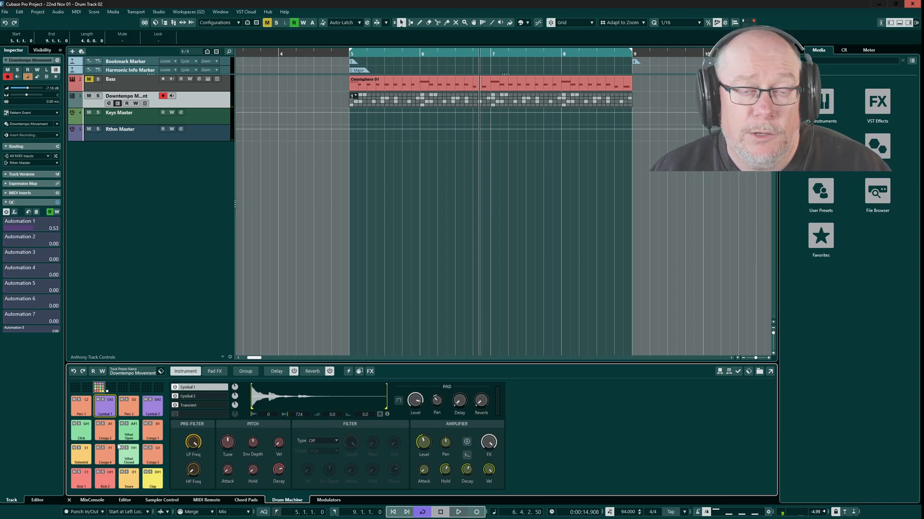
pyautogui.click(108, 454)
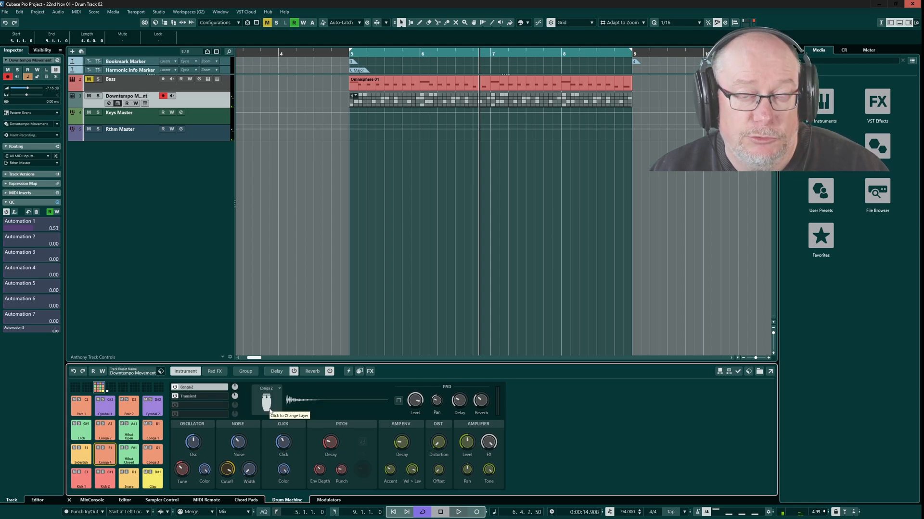
pyautogui.click(188, 397)
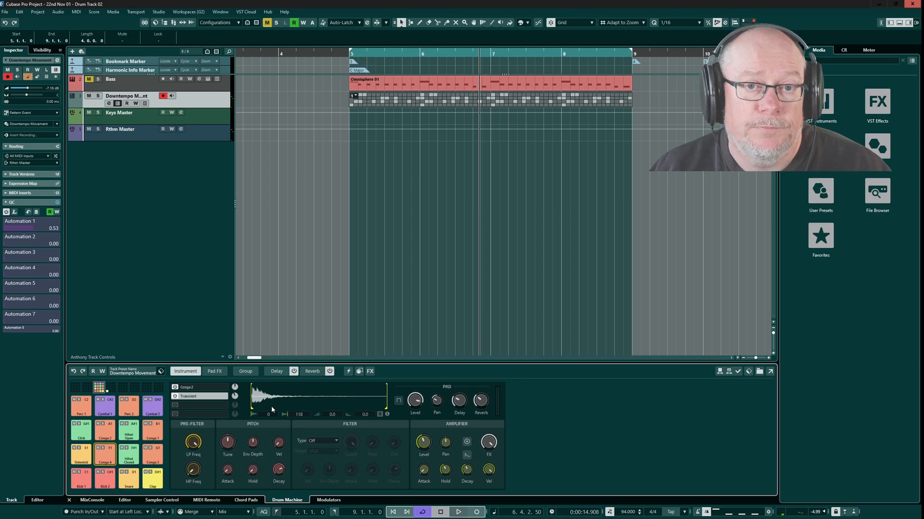
pyautogui.click(190, 387)
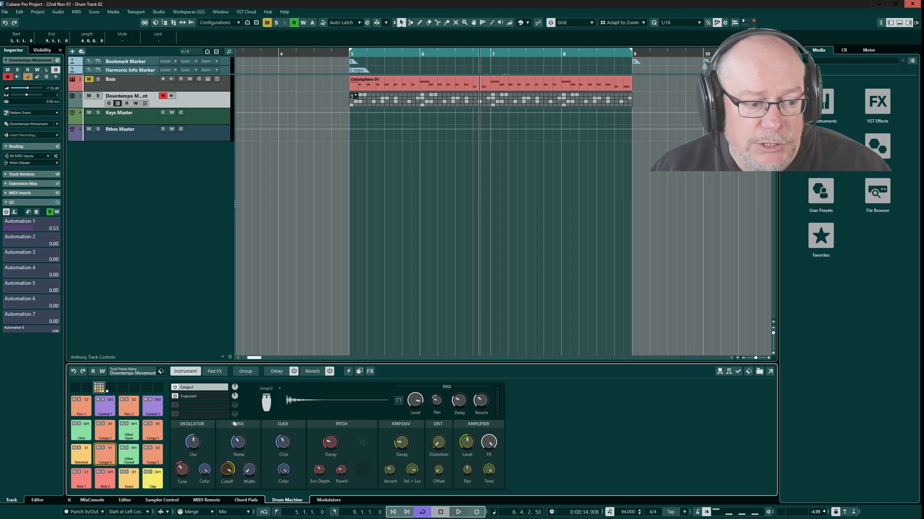
# Change the Conga 4 pad's first layer to the Cowbell 2 percussion instrument and play back the pattern.
pyautogui.click(266, 403)
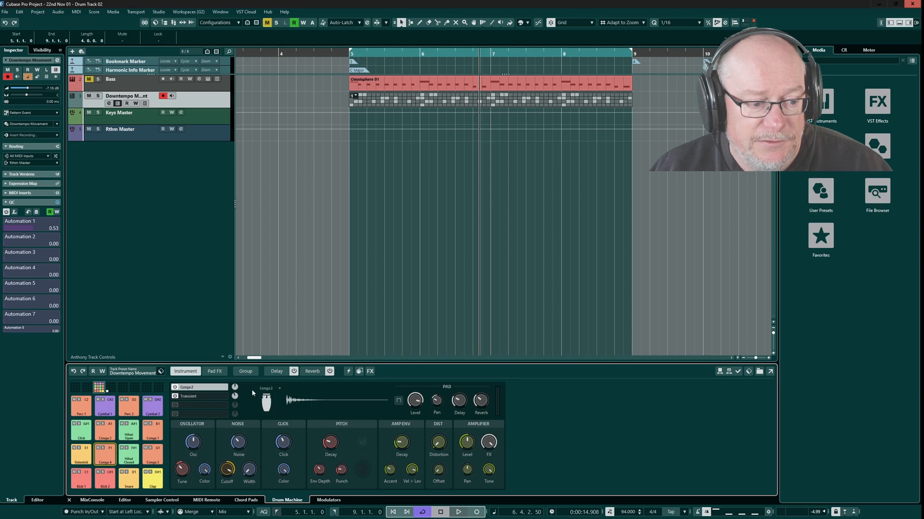
pyautogui.click(266, 403)
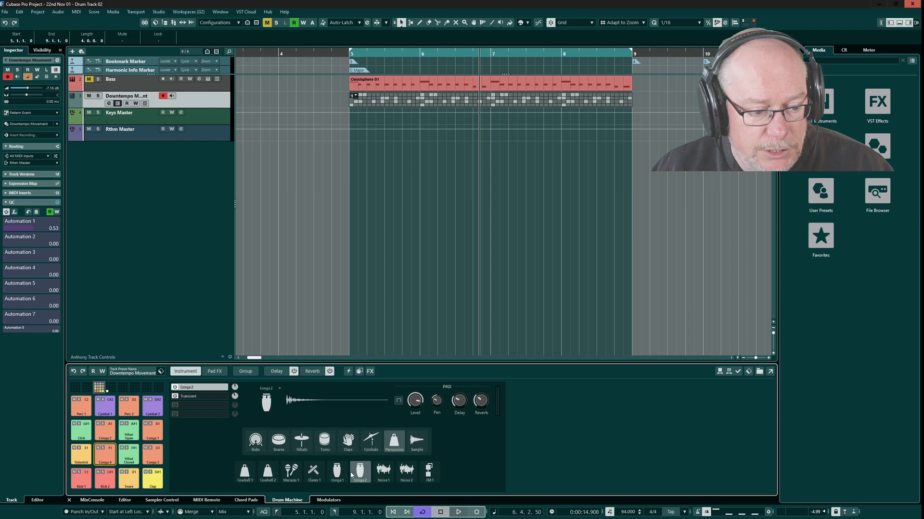
pyautogui.click(274, 473)
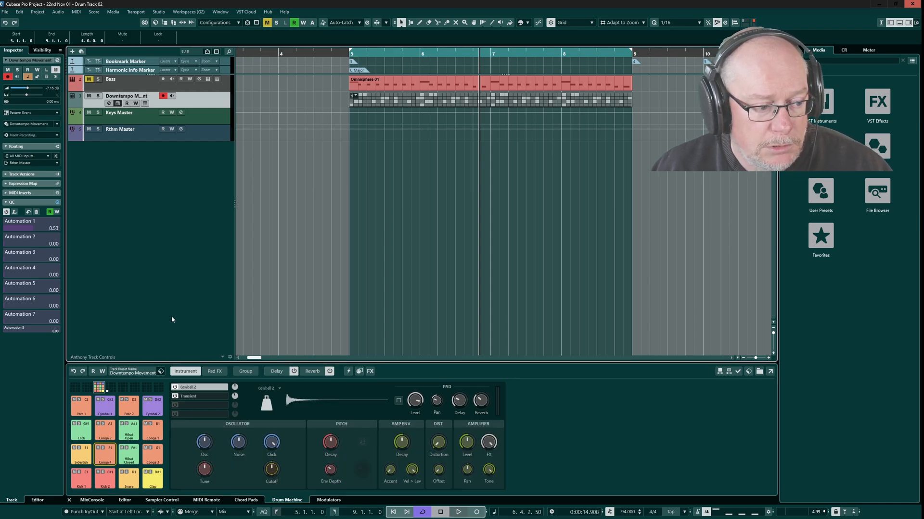
pyautogui.press('space')
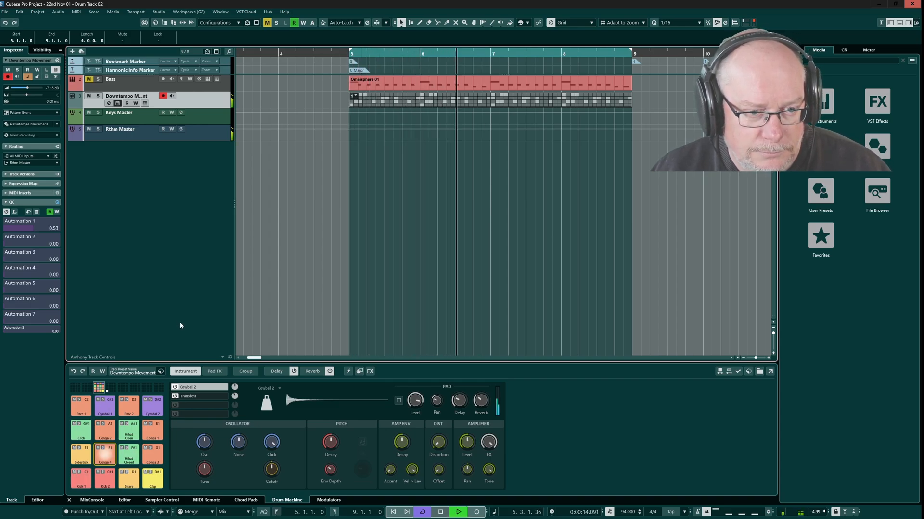
pyautogui.press('space')
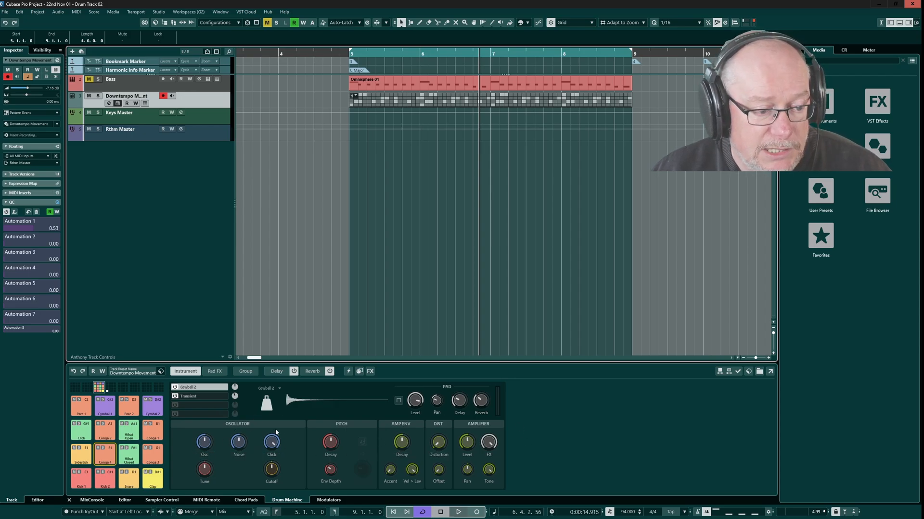
# Examine the Kick 1 pad's synthesis controls, and compare them with the Conga 4 pad's cowbell and Transient layers.
pyautogui.click(82, 478)
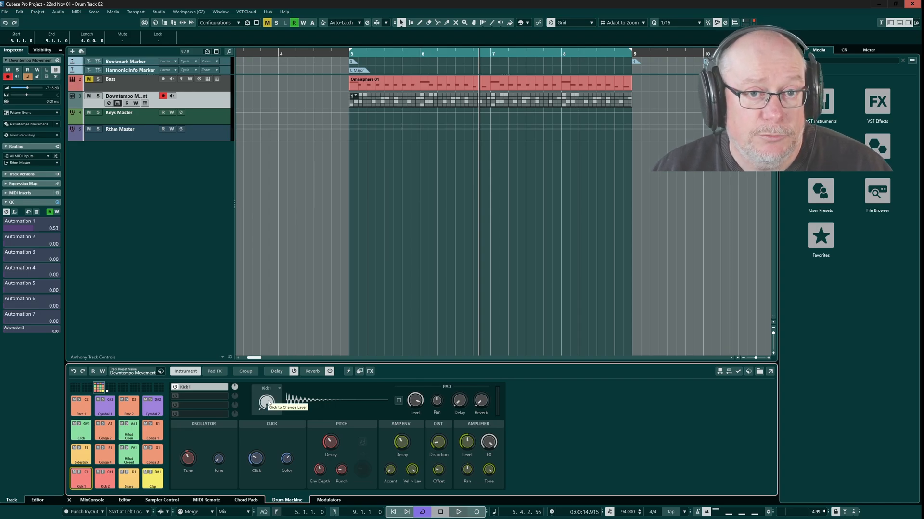
pyautogui.click(110, 451)
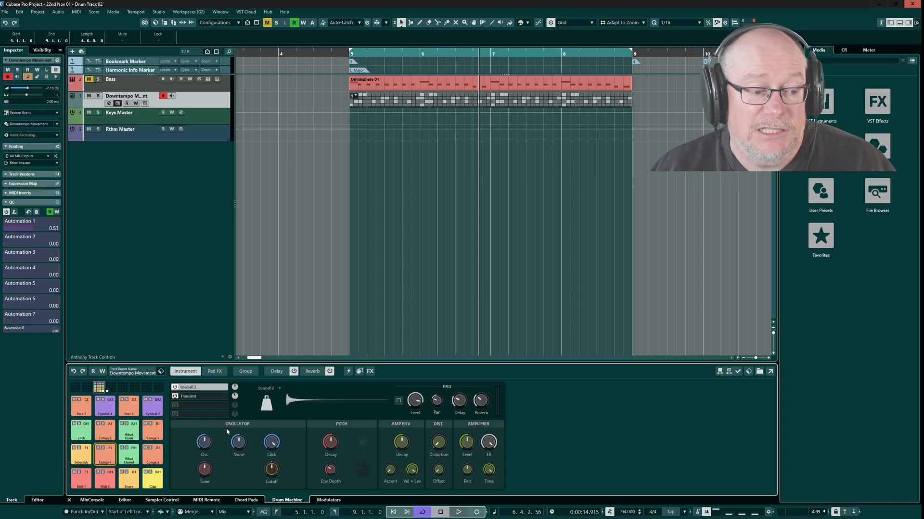
pyautogui.click(194, 398)
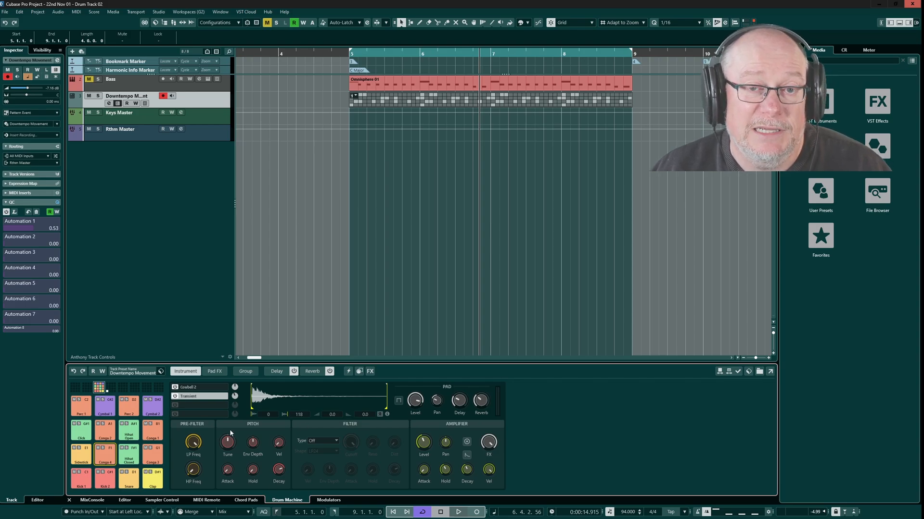
pyautogui.moveTo(229, 436)
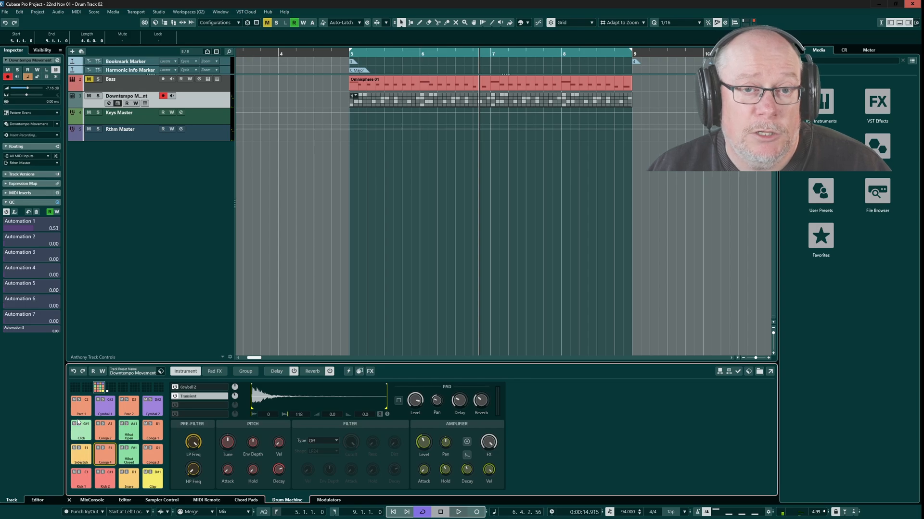
pyautogui.click(218, 389)
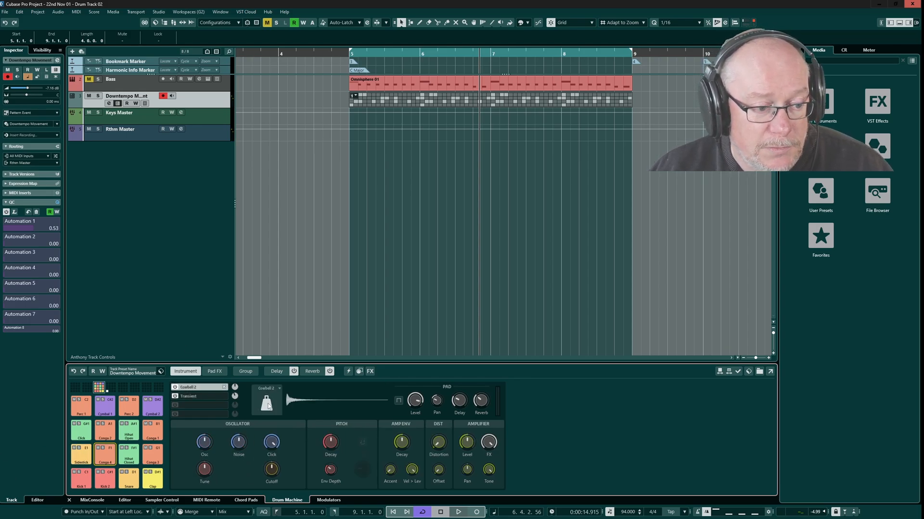
# Change the Conga 4 pad's first layer to the Conga 1 percussion instrument and audition the pad.
pyautogui.click(267, 404)
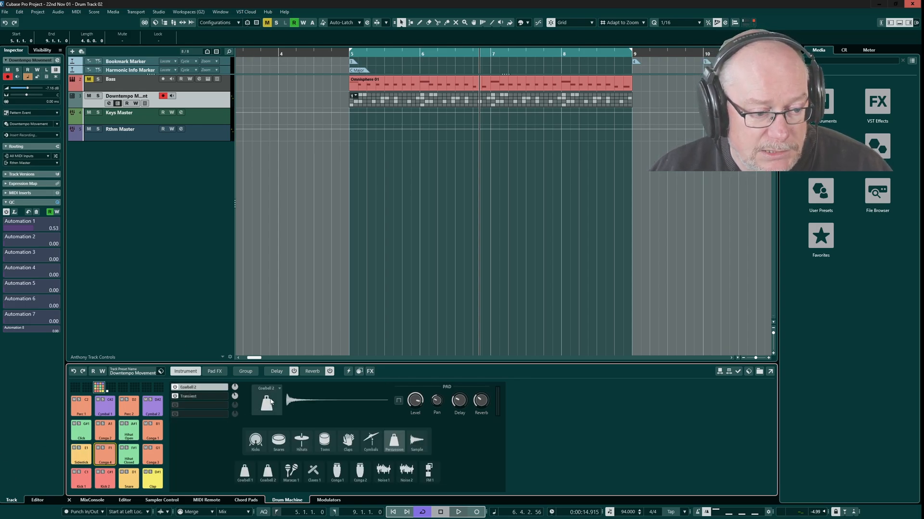
pyautogui.click(336, 470)
pyautogui.click(110, 451)
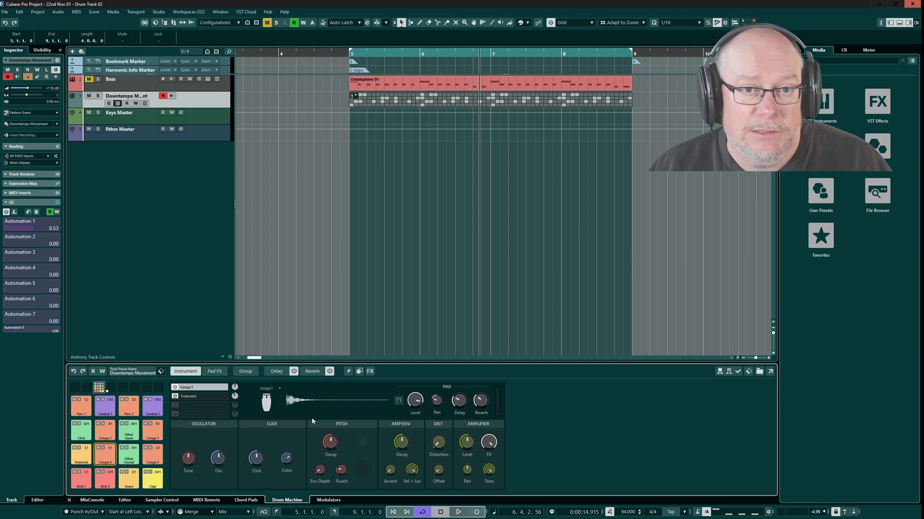
# Find Drum Machine instrument presets for the Conga 4 pad and filter the preset list by "conga".
pyautogui.rightClick(108, 454)
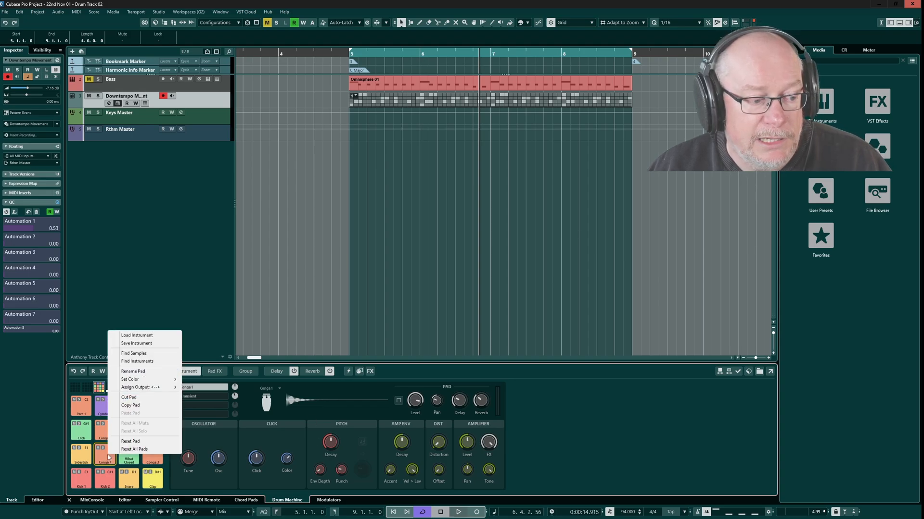
pyautogui.click(140, 362)
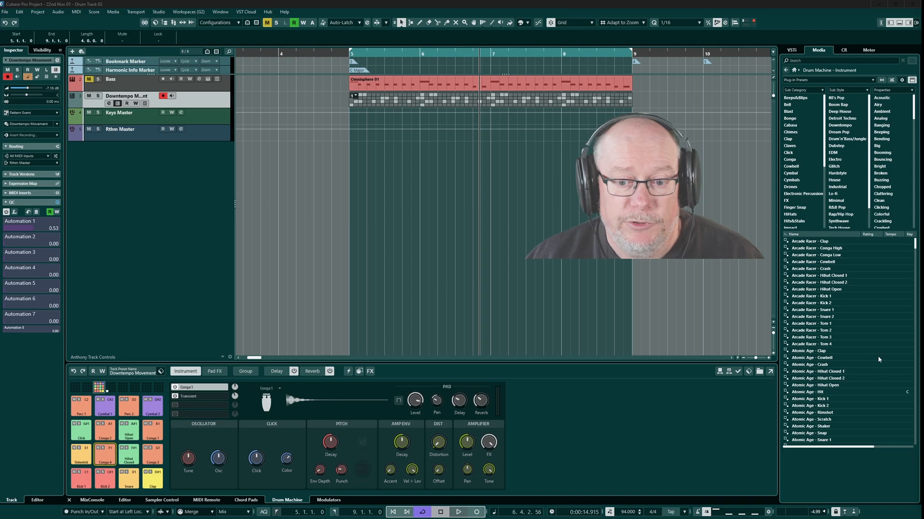
pyautogui.scroll(-15, 814, 359)
pyautogui.scroll(10, 814, 359)
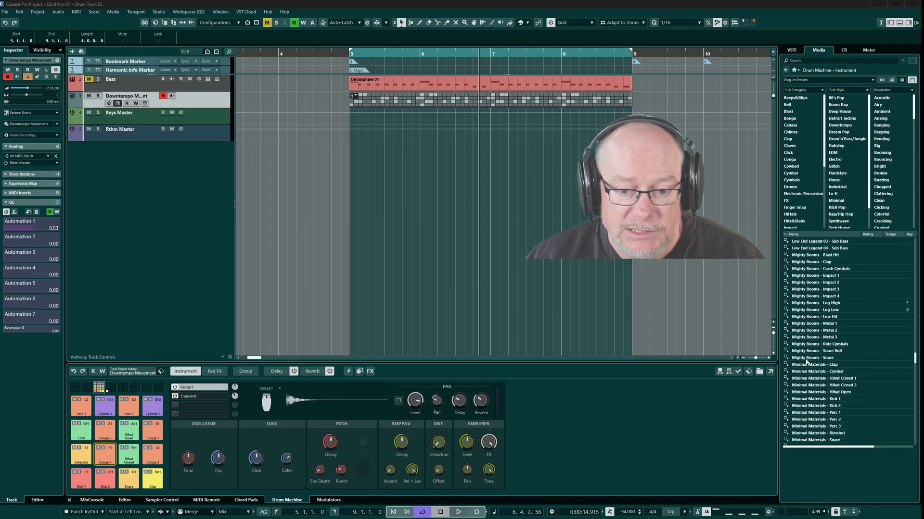
pyautogui.scroll(5, 809, 277)
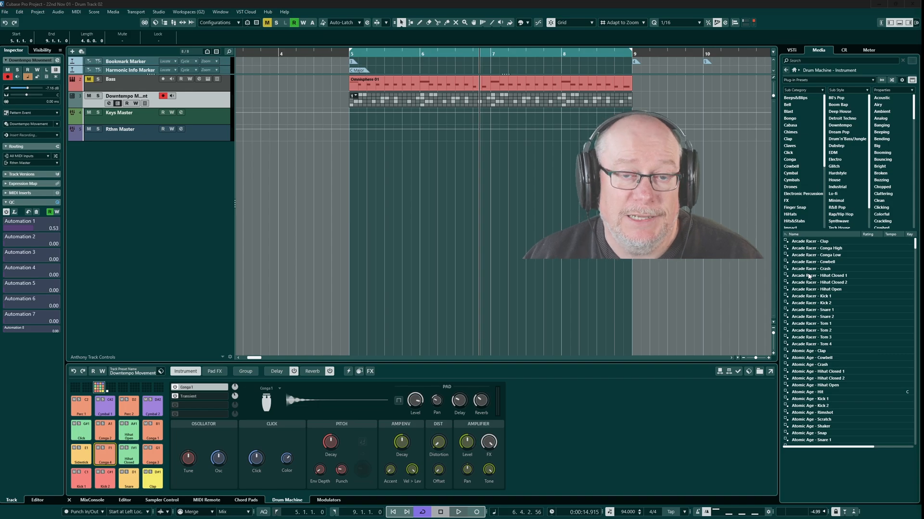
pyautogui.click(795, 61)
pyautogui.write('con')
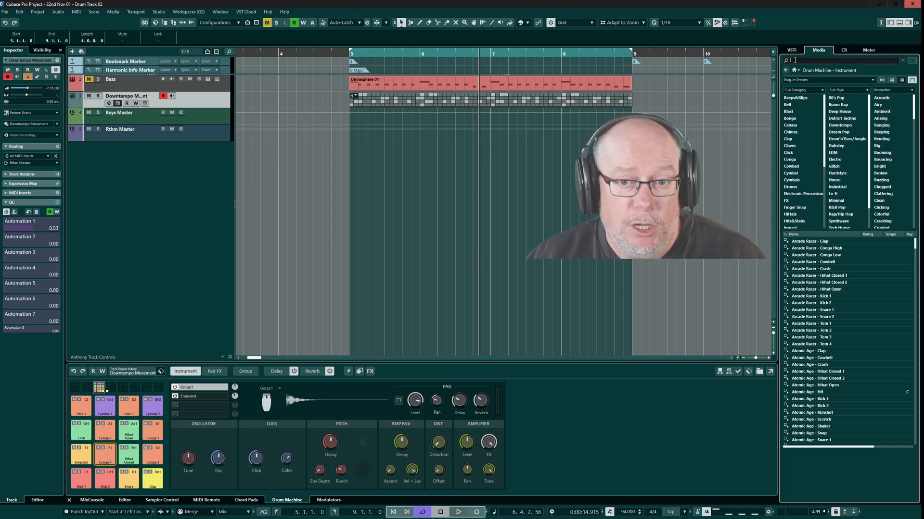
pyautogui.write('ga')
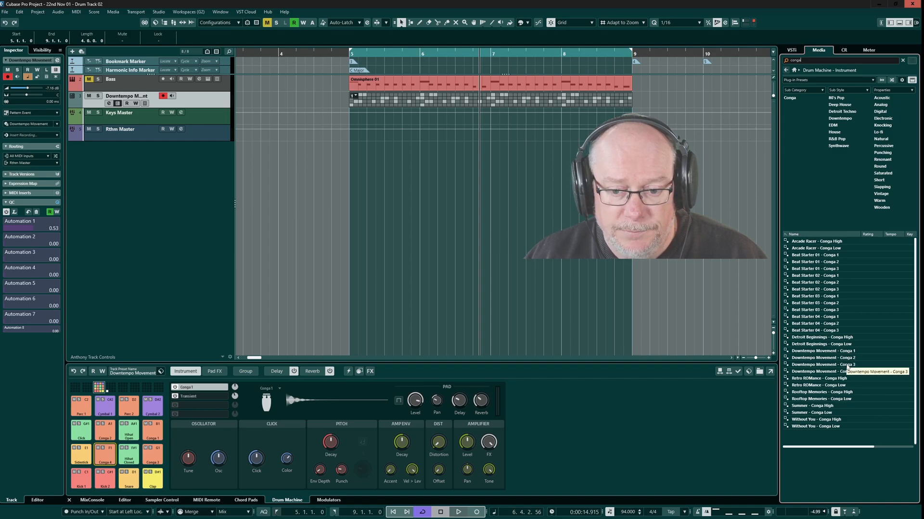
# Enable layer hot-swap previewing for Beat Starter 01 - Conga 1, compare it with Conga 2, and audition Conga 1 on the pad.
pyautogui.click(816, 256)
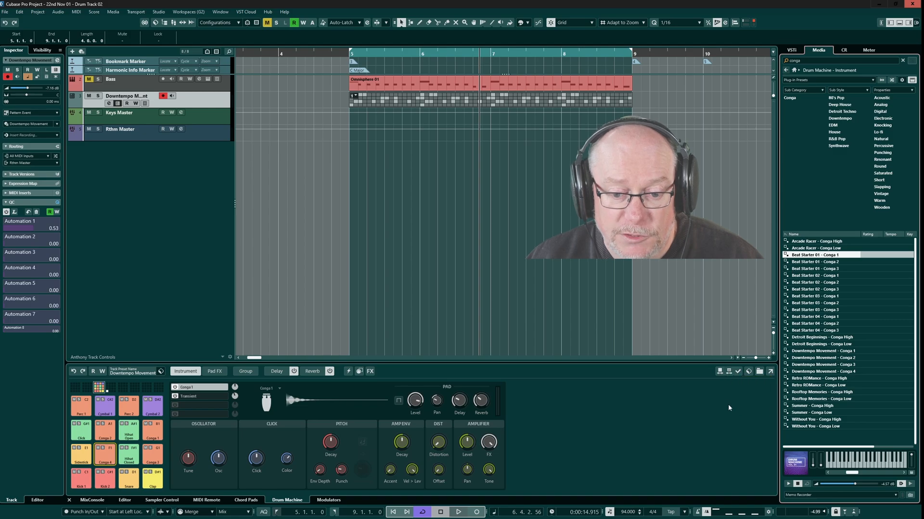
pyautogui.click(729, 372)
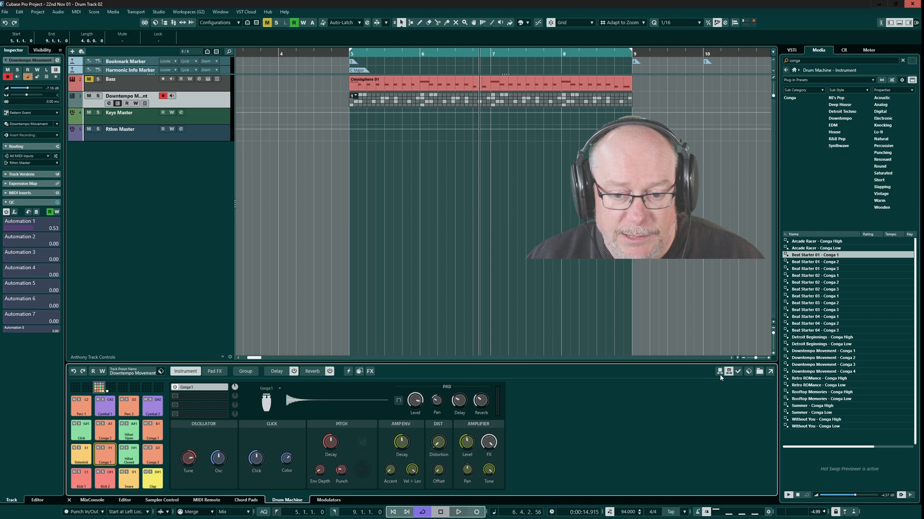
pyautogui.click(812, 262)
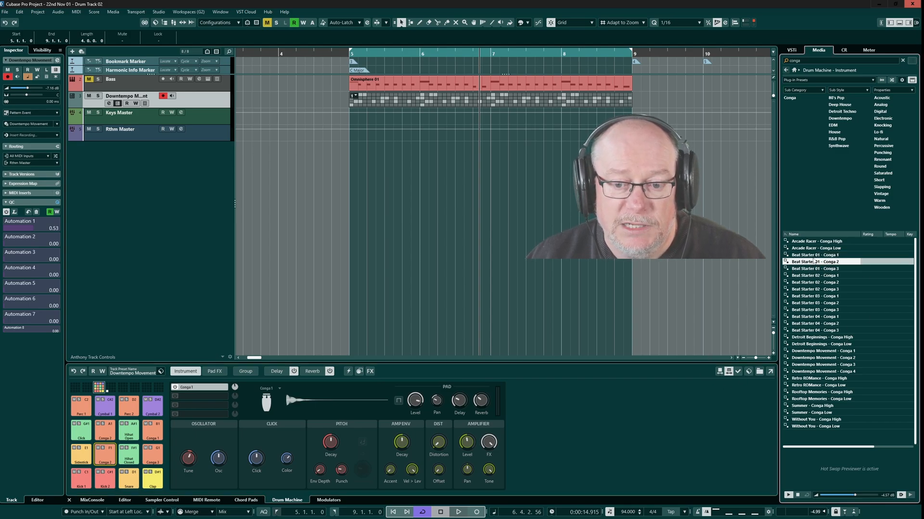
pyautogui.press('Up')
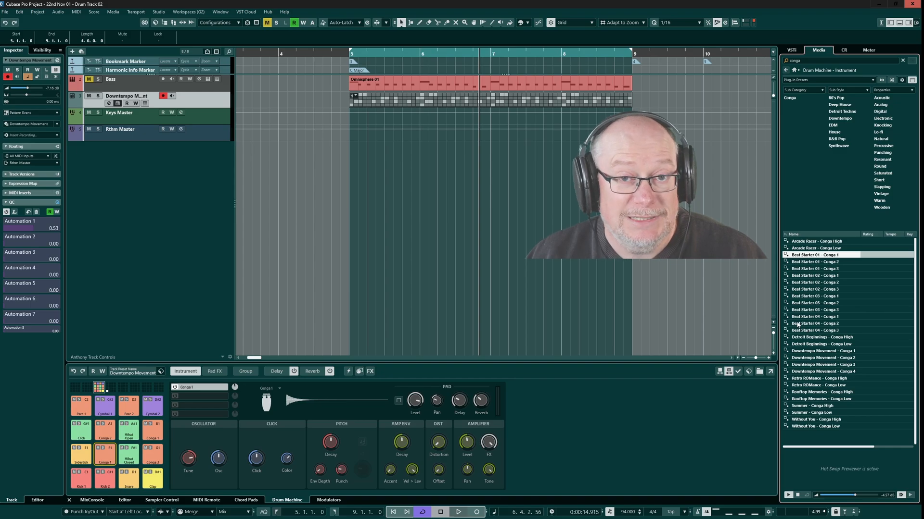
pyautogui.moveTo(184, 460)
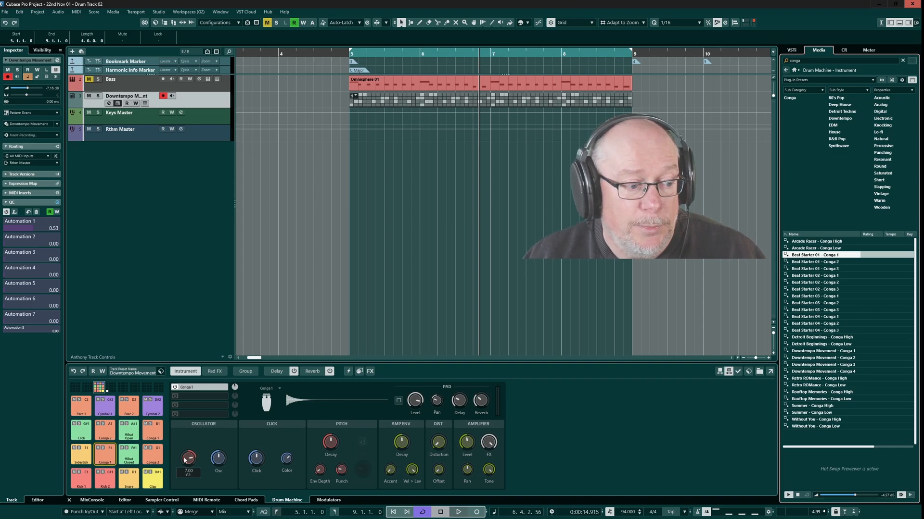
pyautogui.click(109, 455)
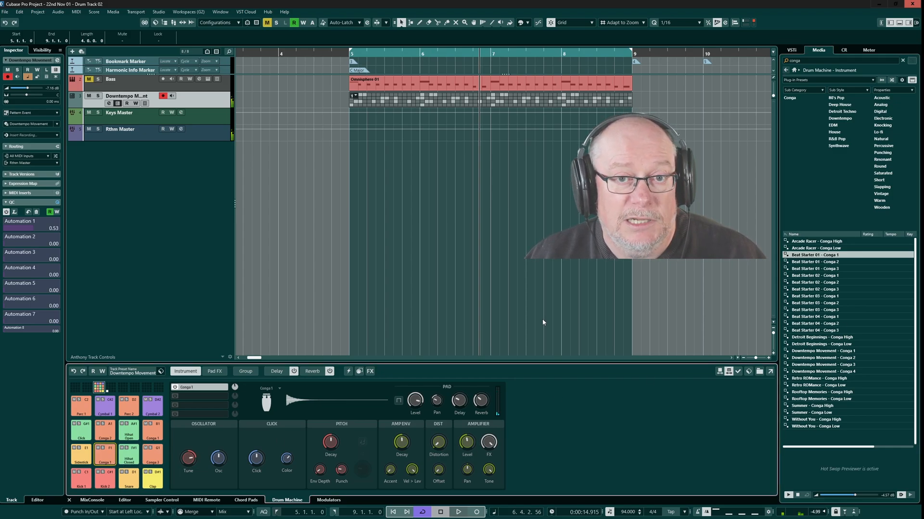
# Hot-swap preview Beat Starter 01 - Conga 2 and Conga 3 on the selected pad, auditioning each one.
pyautogui.click(822, 262)
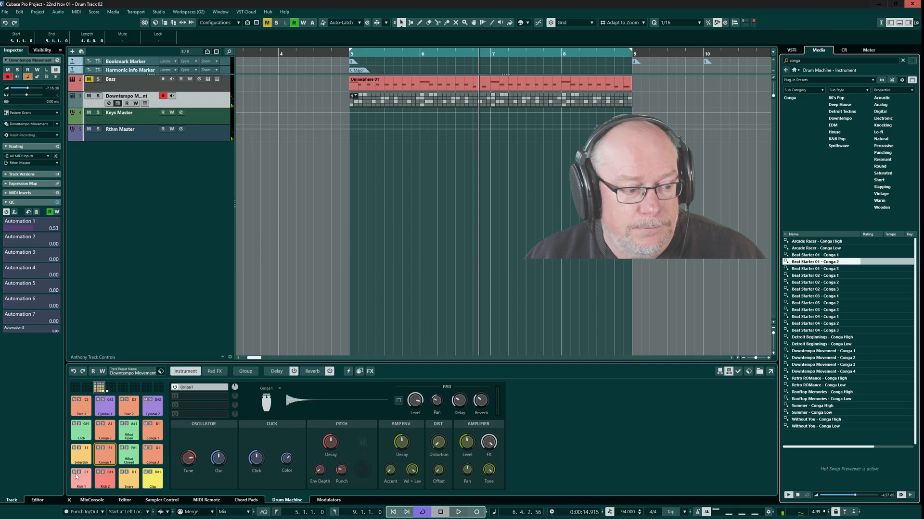
pyautogui.click(104, 457)
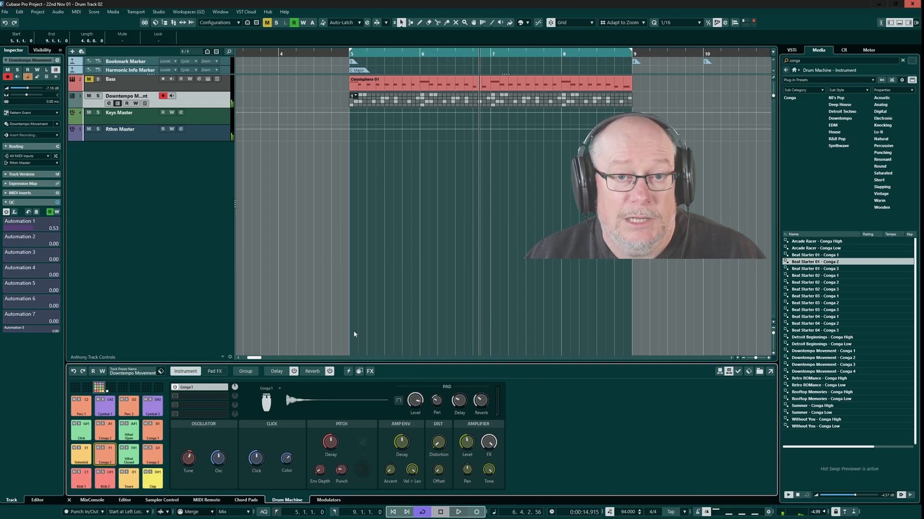
pyautogui.click(821, 269)
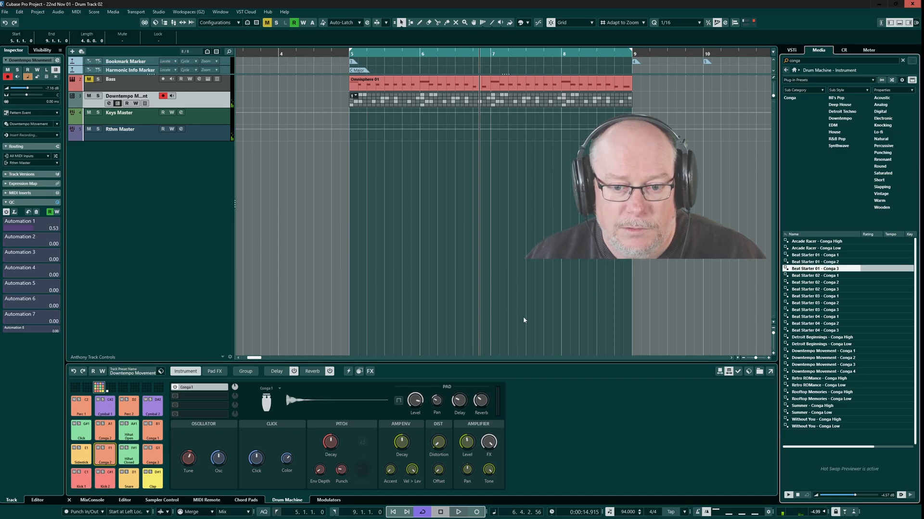
pyautogui.click(108, 455)
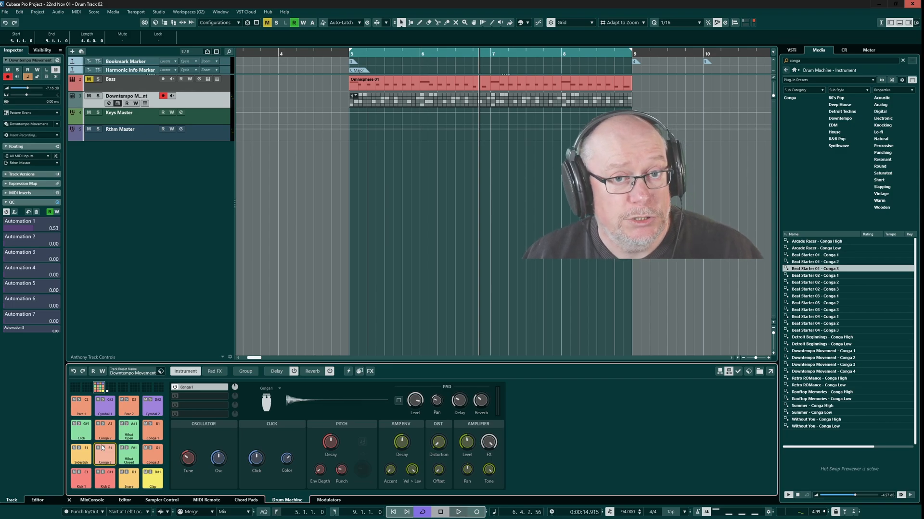
# Play back the pattern while hot-swap previewing Beat Starter 02 - Conga 1, Conga 2 and Conga 3, and stop playback.
pyautogui.click(459, 512)
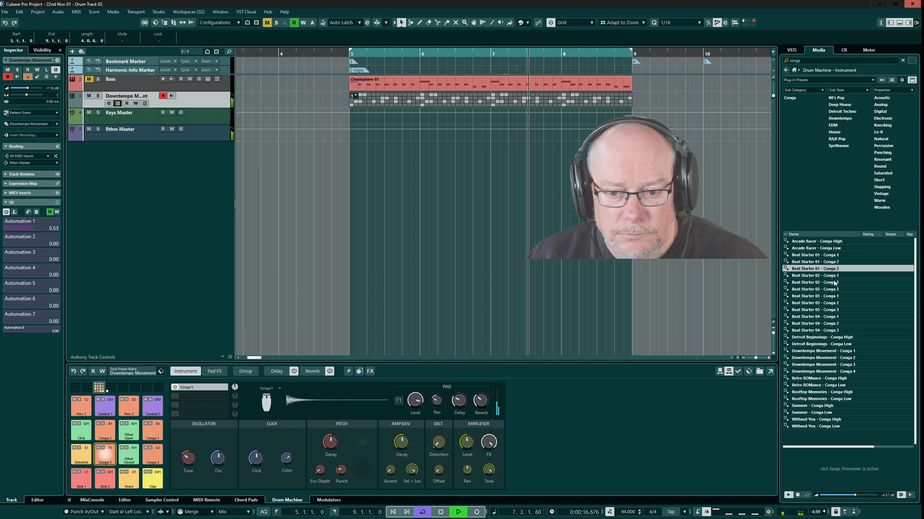
pyautogui.press('Down')
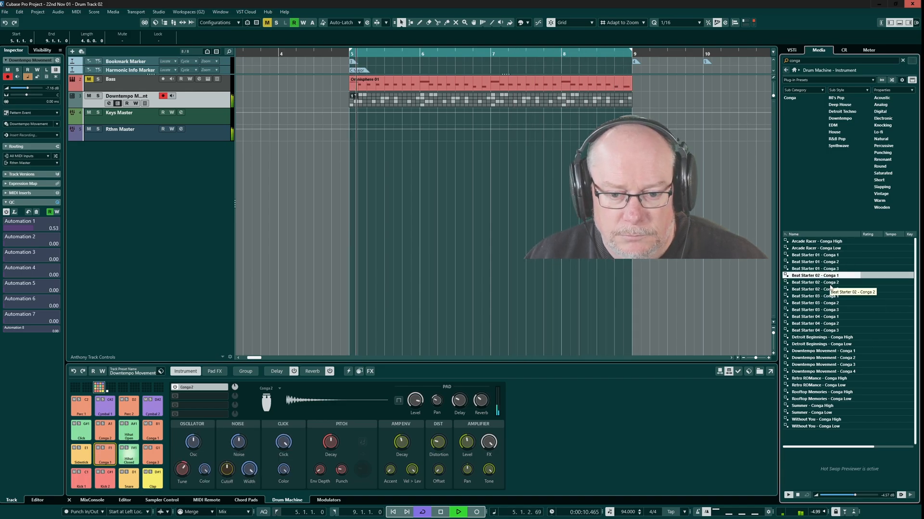
pyautogui.press('Down')
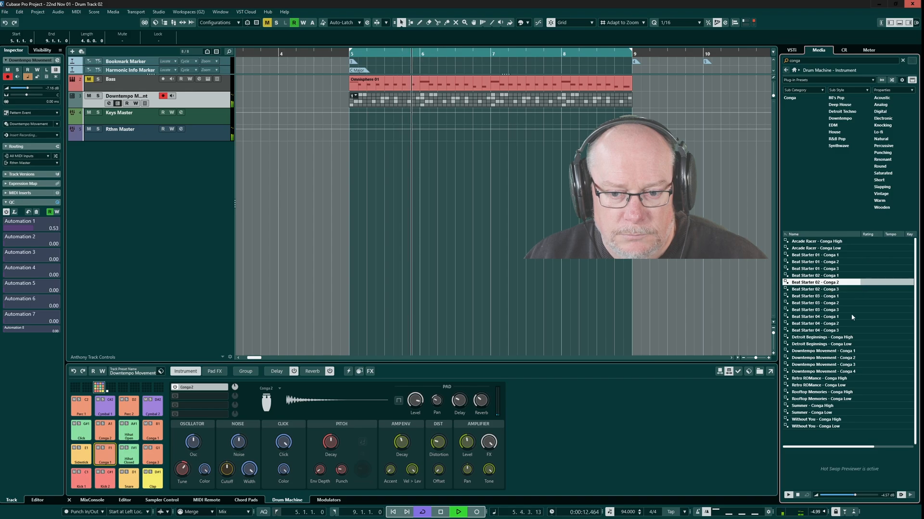
pyautogui.click(829, 290)
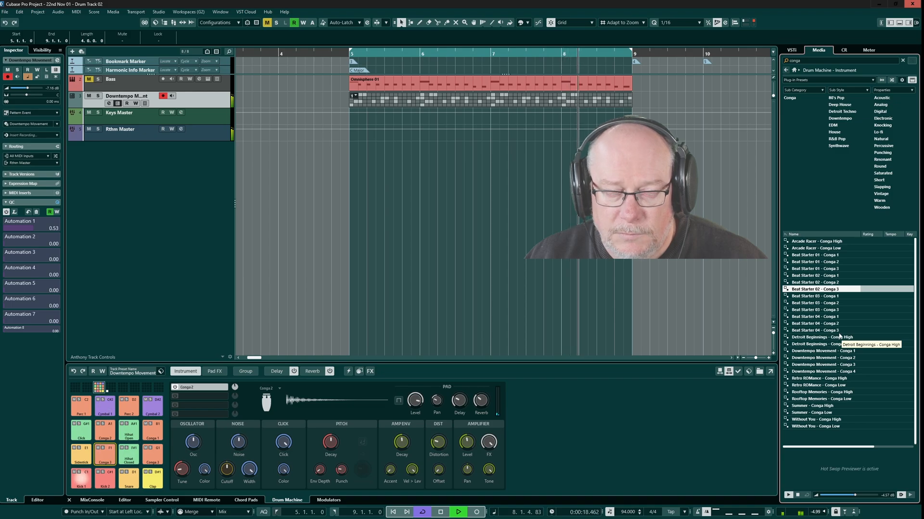
pyautogui.click(441, 513)
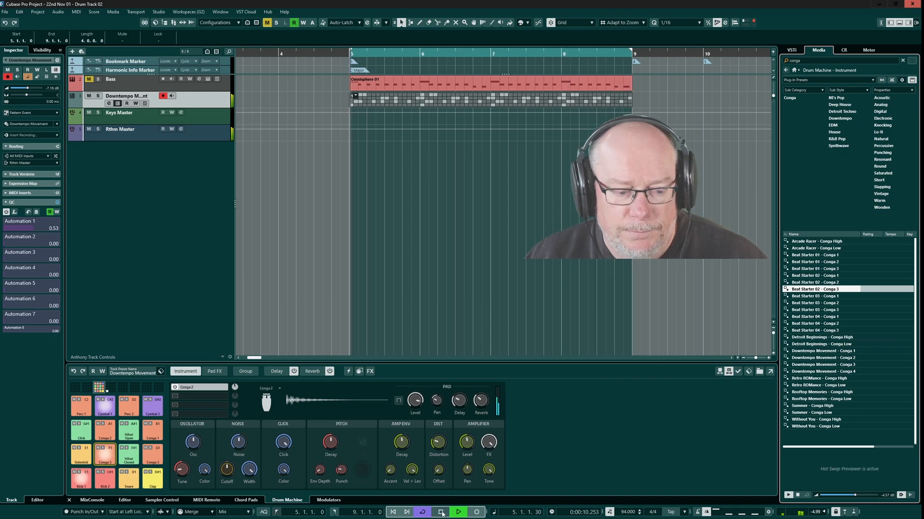
pyautogui.click(441, 513)
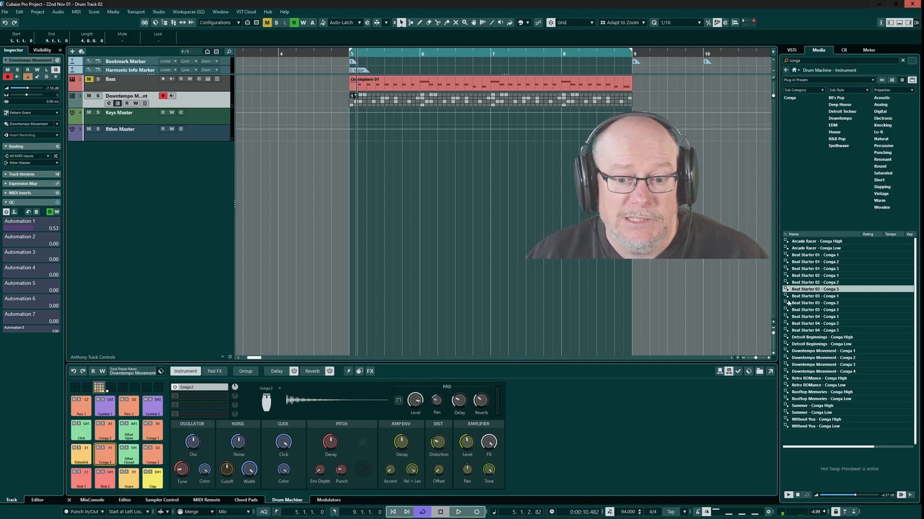
# Hot-swap the selected pad to the Beat Starter 02 - Conga 3 preset and apply the swap.
pyautogui.click(828, 290)
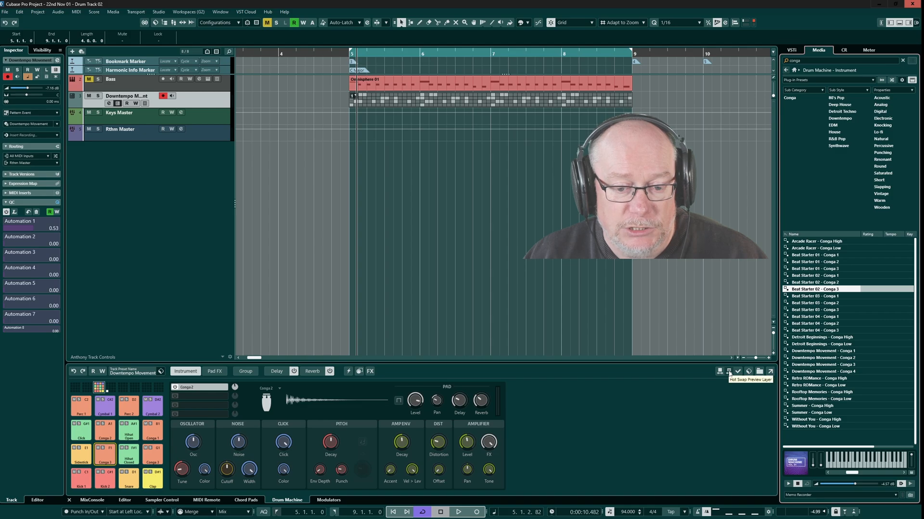
pyautogui.click(729, 374)
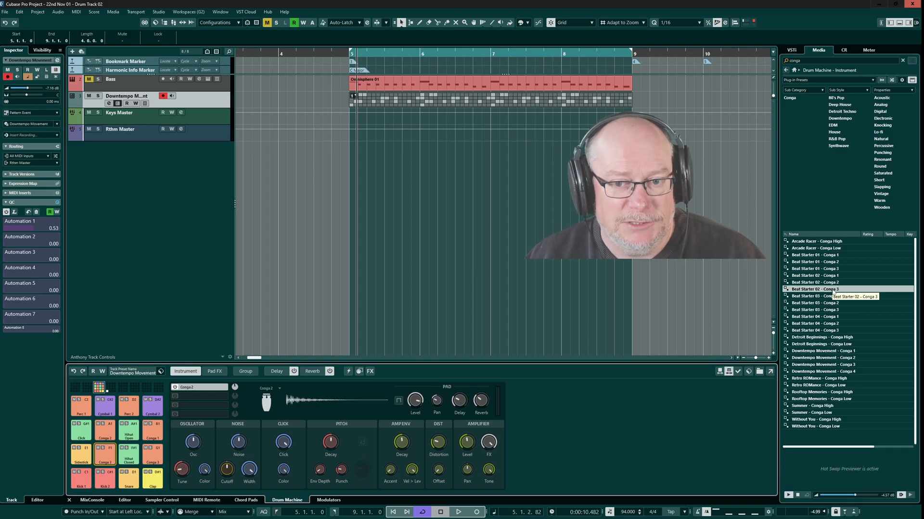
pyautogui.click(737, 374)
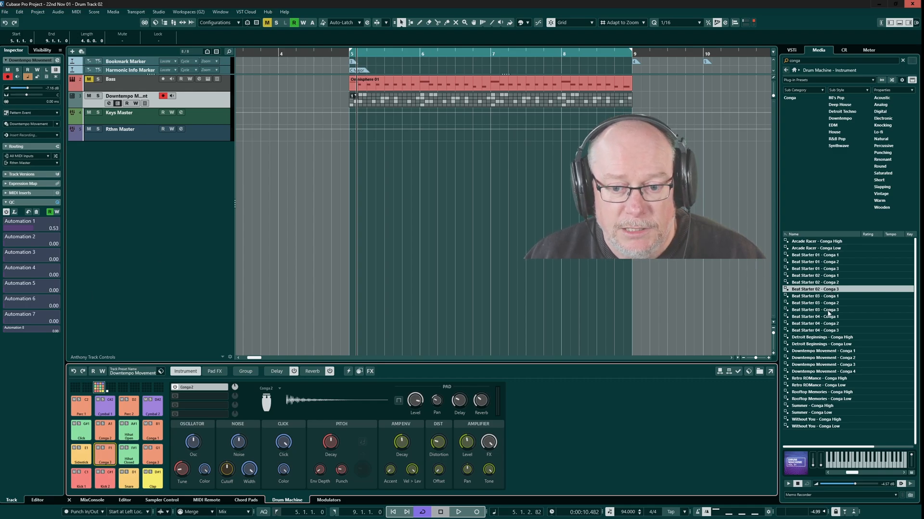
# Hot-swap the selected pad to the Beat Starter 03 - Conga 1 preset and apply the swap.
pyautogui.click(828, 297)
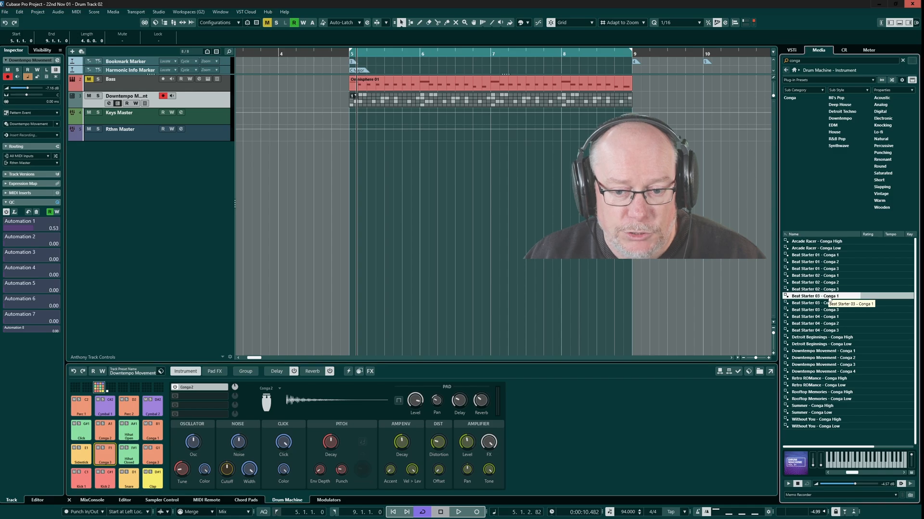
pyautogui.click(729, 373)
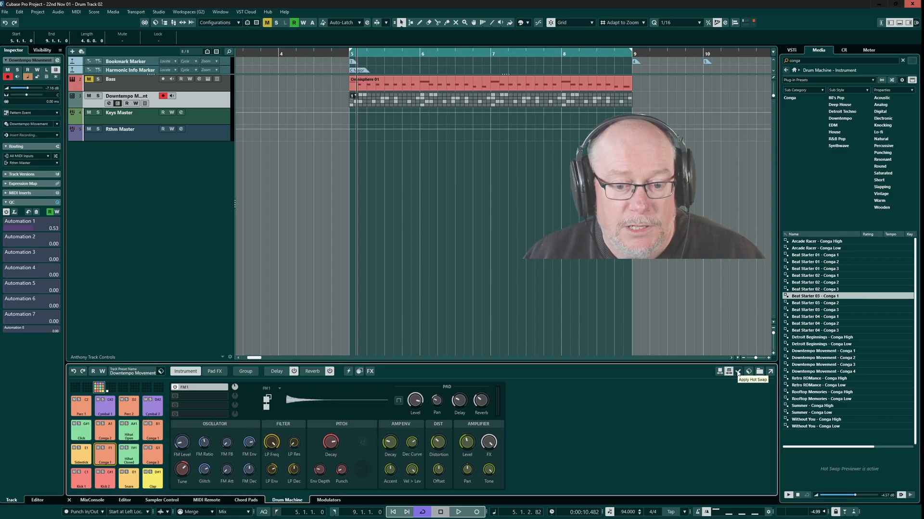
pyautogui.click(737, 373)
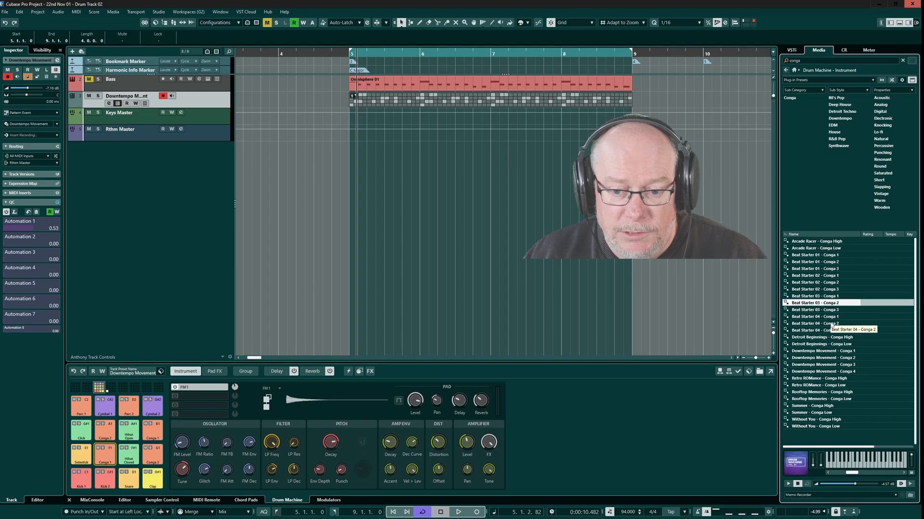
# Load Beat Starter 04 - Conga 2 from the preset list directly onto the selected conga pad and play back the pattern.
pyautogui.click(830, 324)
pyautogui.moveTo(830, 324); pyautogui.dragTo(104, 454)
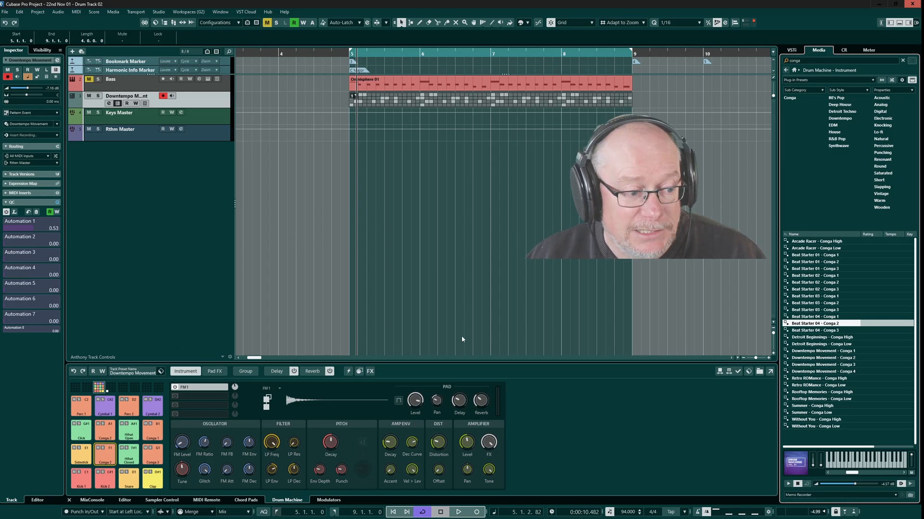
pyautogui.click(455, 512)
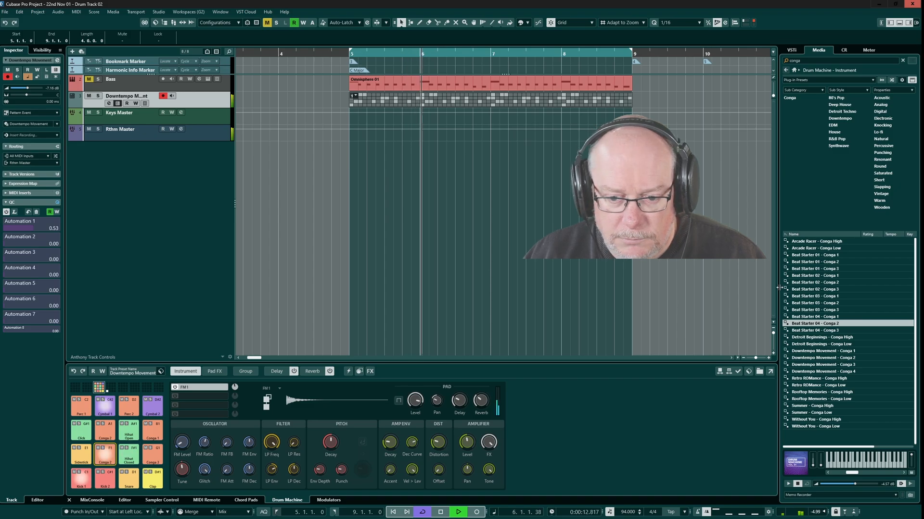
# Apply Beat Starter 04 - Conga 3 to the selected pad by hot swap during playback, and play the preset in the browser's previewer.
pyautogui.click(728, 372)
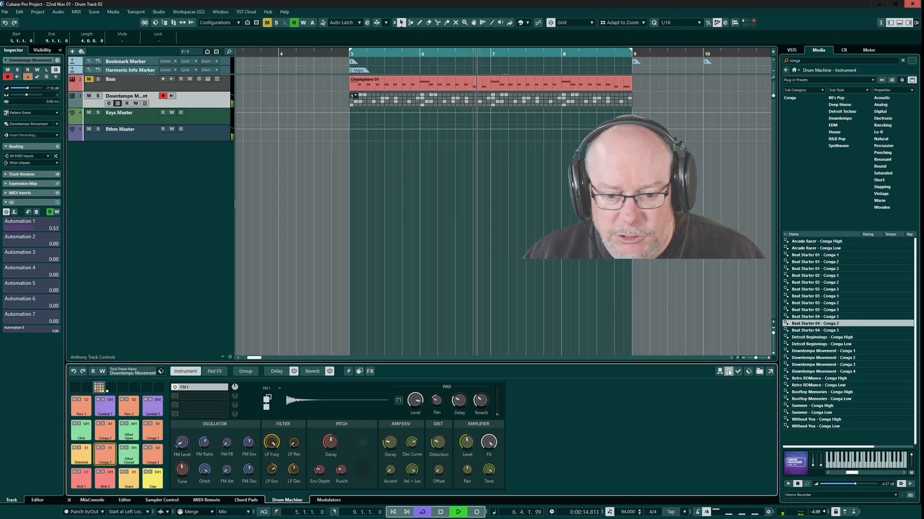
pyautogui.click(820, 330)
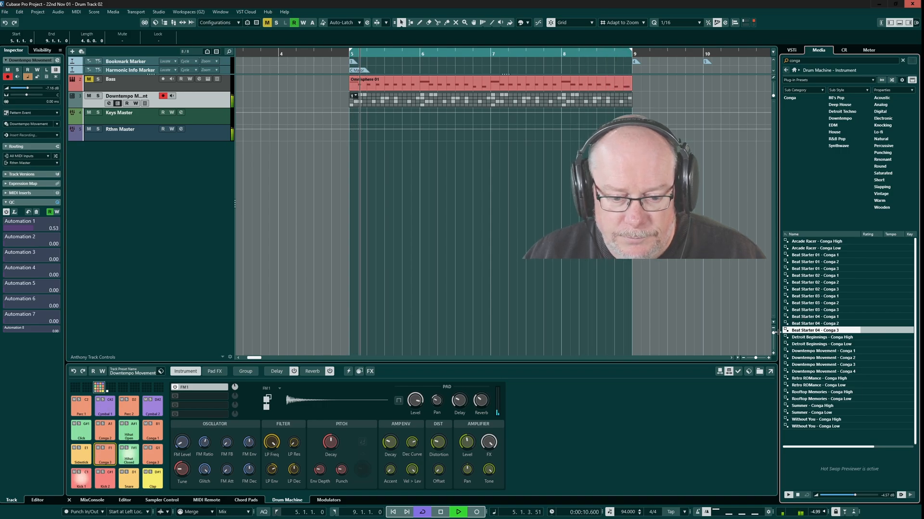
pyautogui.click(737, 373)
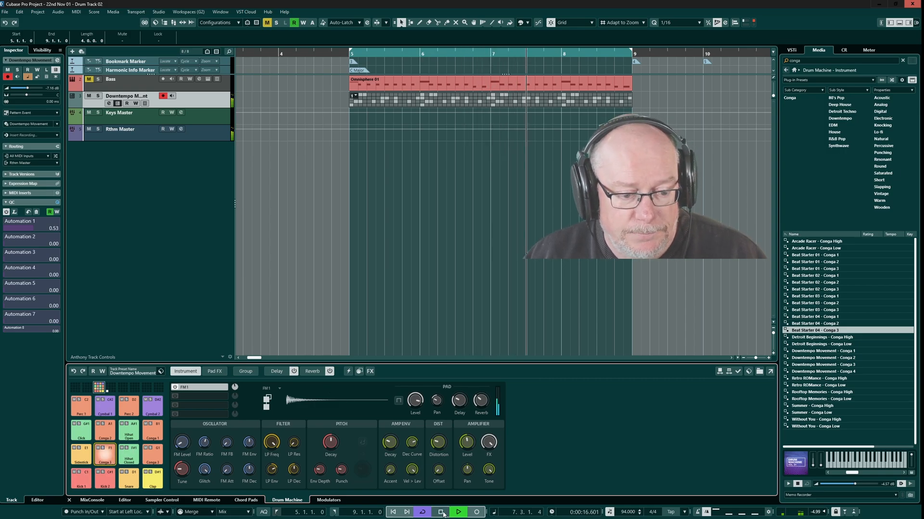
pyautogui.press('space')
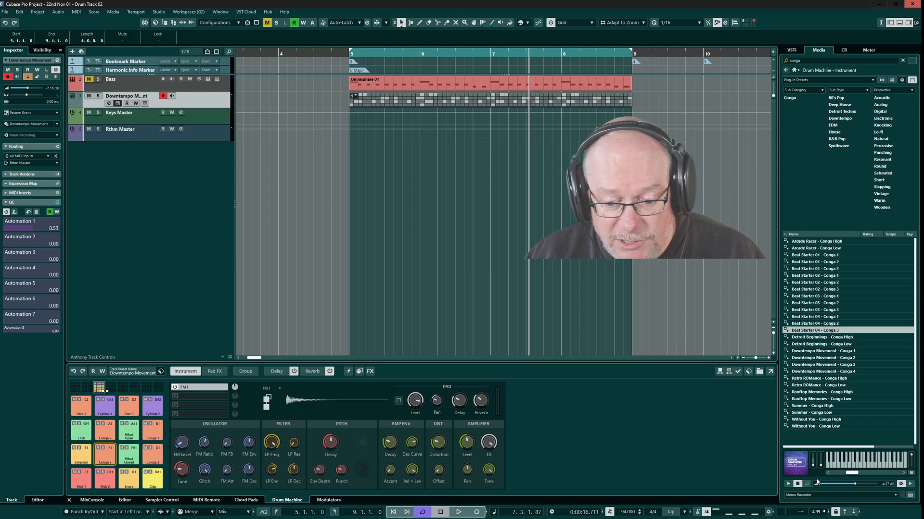
pyautogui.click(788, 485)
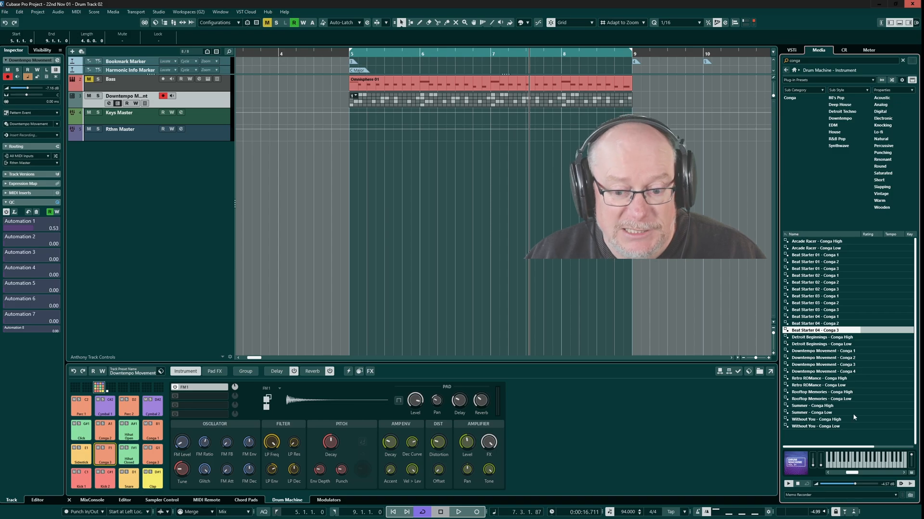
# Choose a pattern as the playback source in the preset previewer and turn on hot swap for the selected conga pad.
pyautogui.click(797, 496)
pyautogui.click(807, 460)
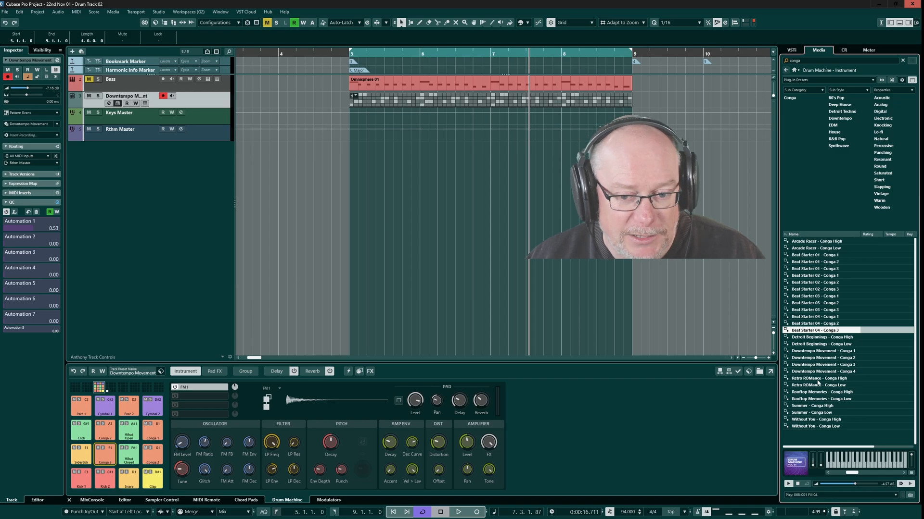
pyautogui.click(729, 372)
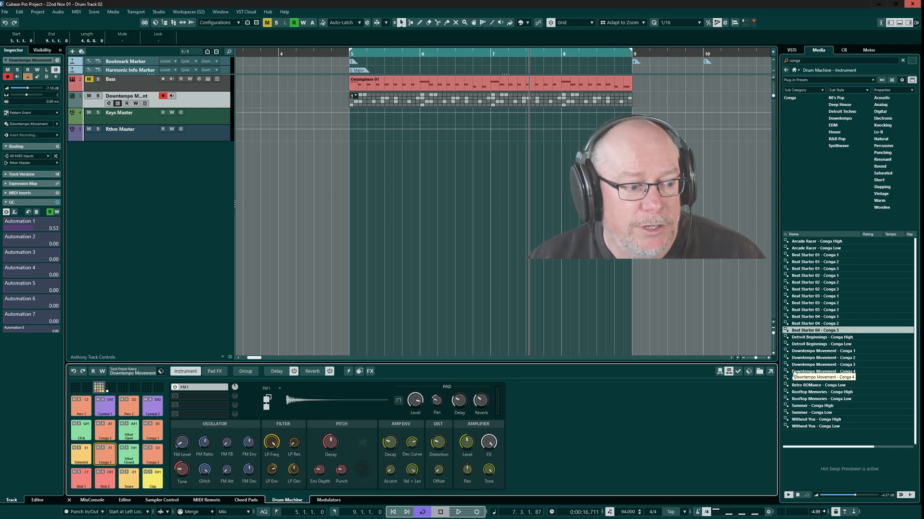
# Find samples for the selected conga pad and search the Drum Machine media results for "conga".
pyautogui.rightClick(107, 456)
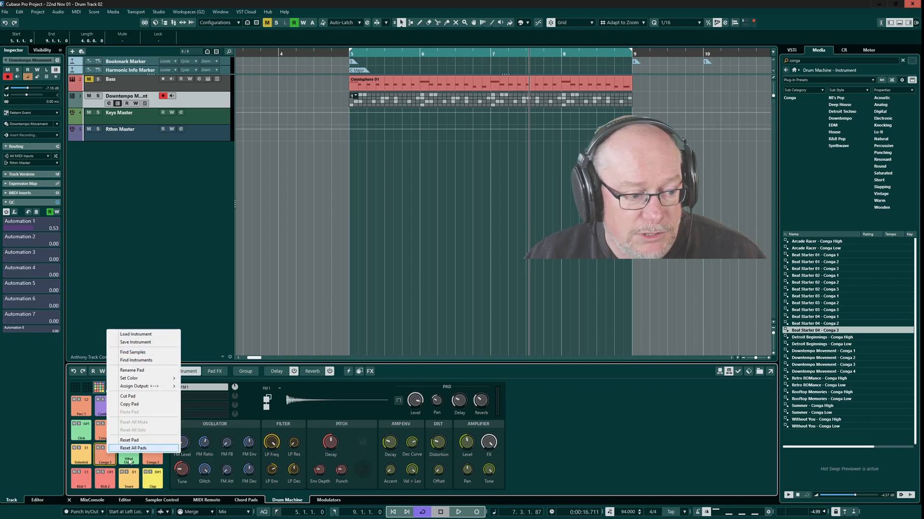
pyautogui.click(140, 355)
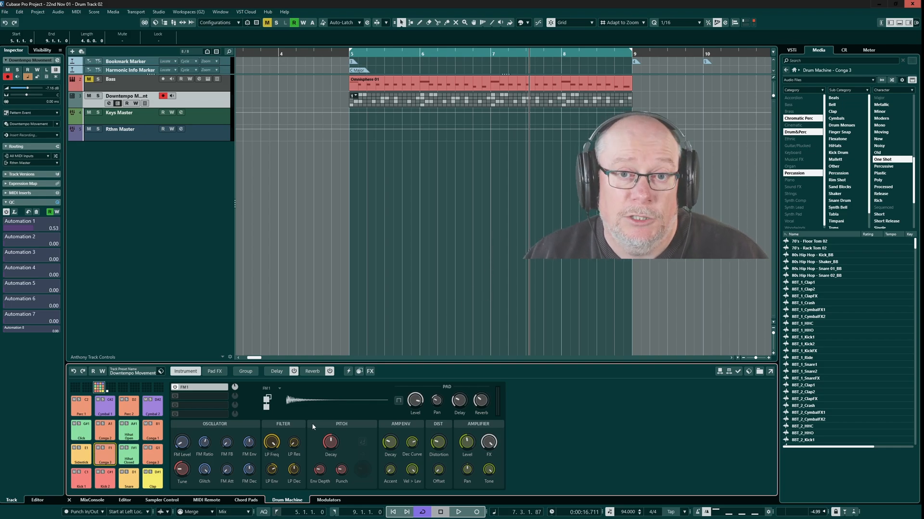
pyautogui.click(748, 372)
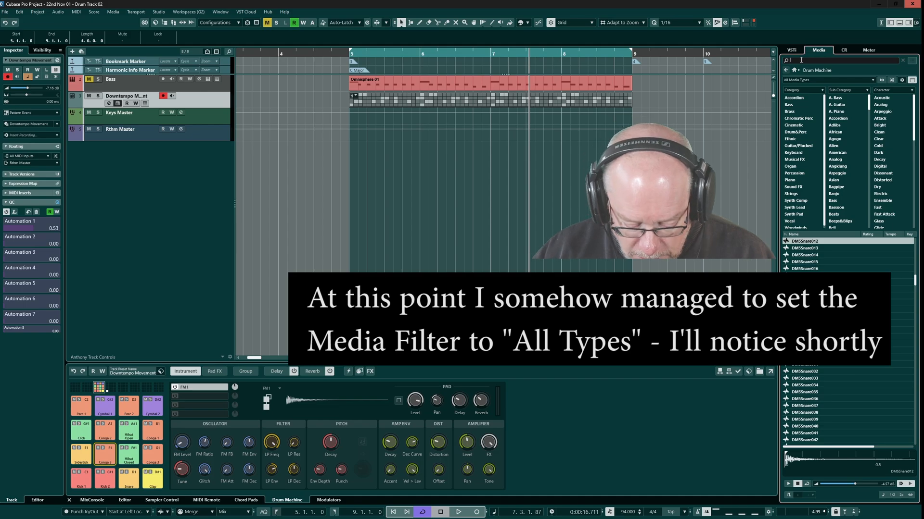
pyautogui.click(800, 60)
pyautogui.write('conga')
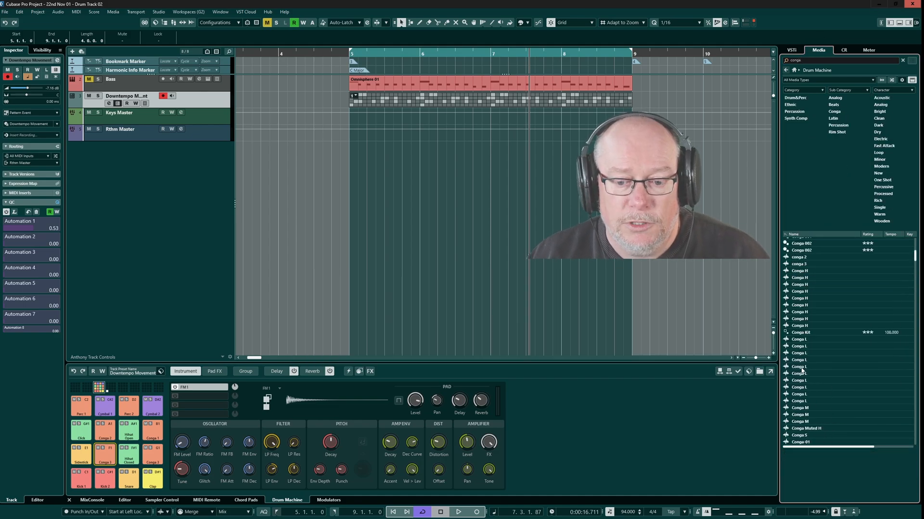
# Audition two Conga L samples on the selected pad by hot swap during playback, and apply the second one.
pyautogui.click(796, 394)
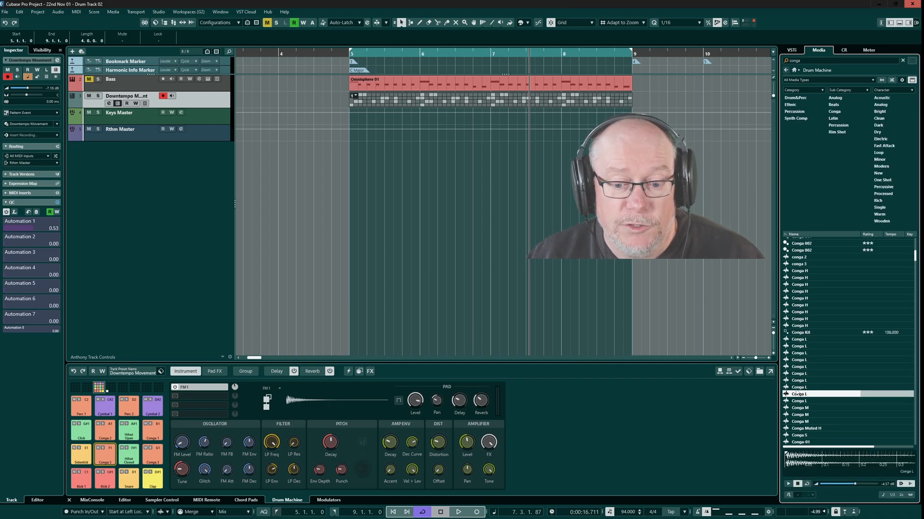
pyautogui.click(797, 388)
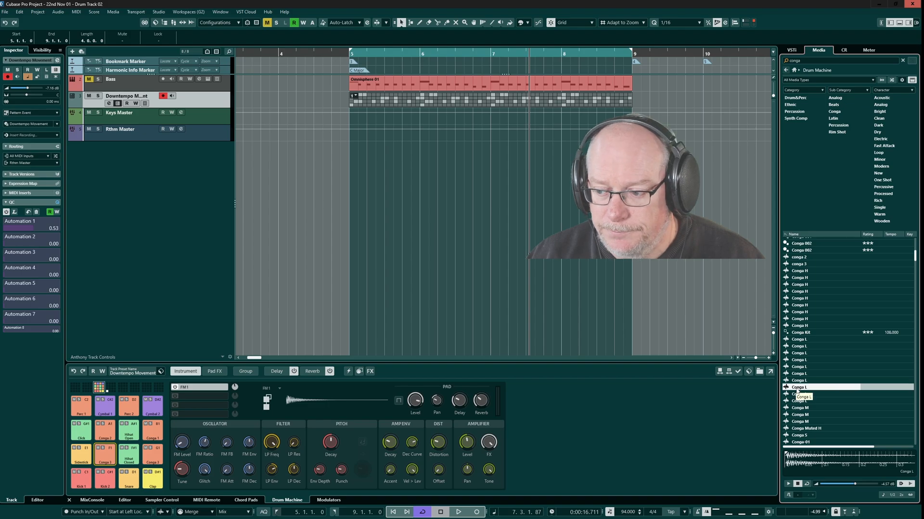
pyautogui.click(729, 372)
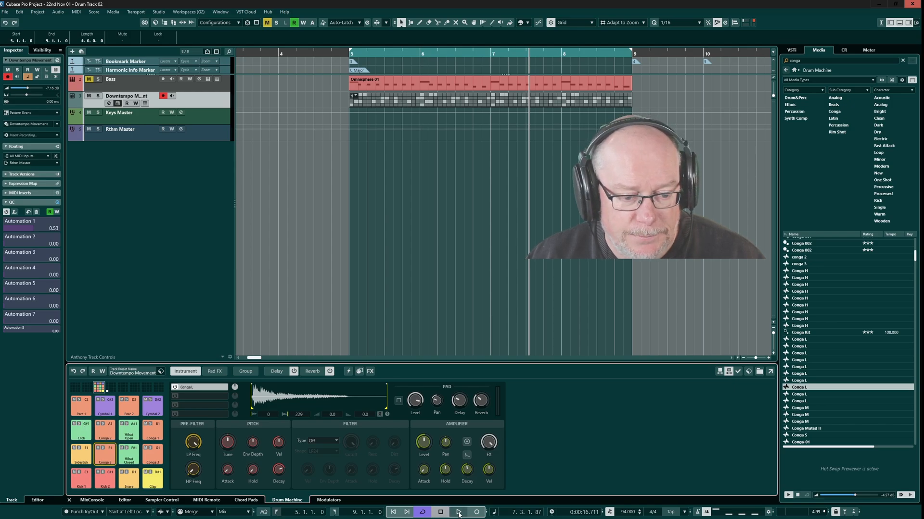
pyautogui.press('space')
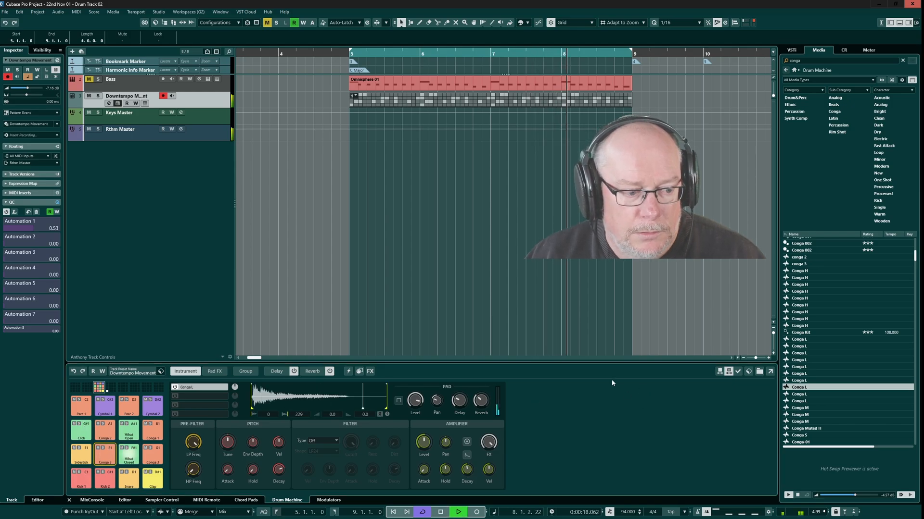
pyautogui.click(801, 395)
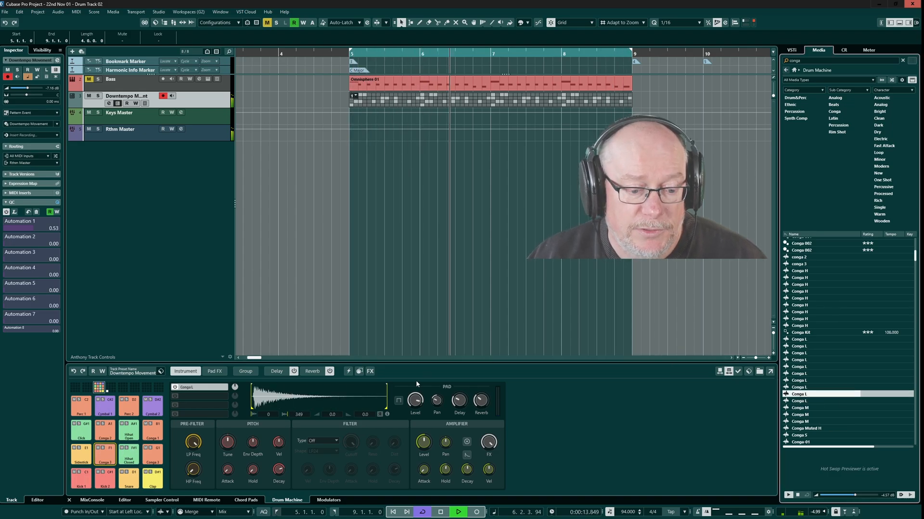
pyautogui.click(738, 372)
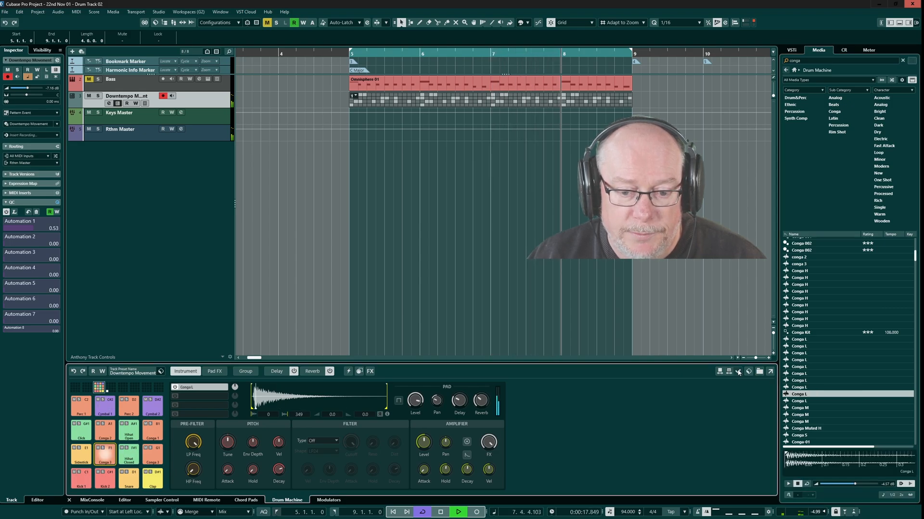
pyautogui.click(441, 512)
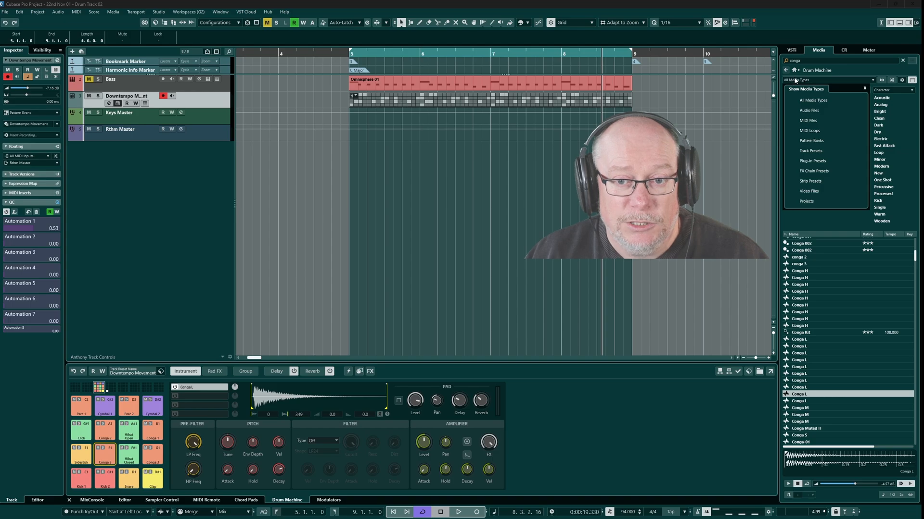
# Limit the conga search results to Audio Files only.
pyautogui.click(809, 112)
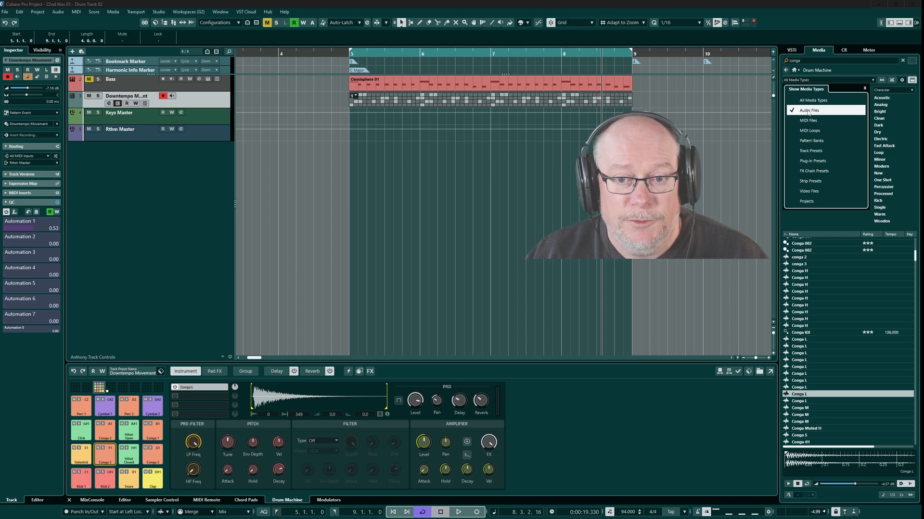
pyautogui.click(684, 403)
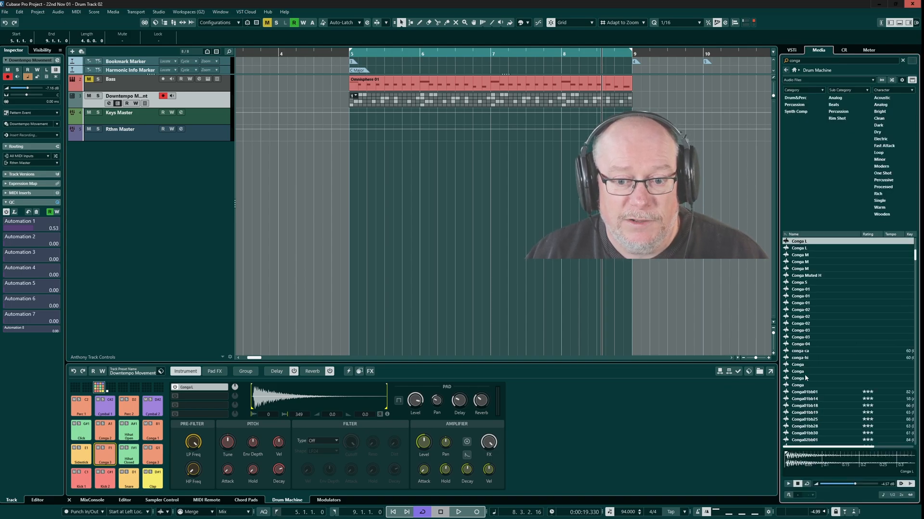
# Select the Cymbal 1 pad, audition it, and play back the pattern briefly.
pyautogui.click(109, 405)
pyautogui.click(110, 405)
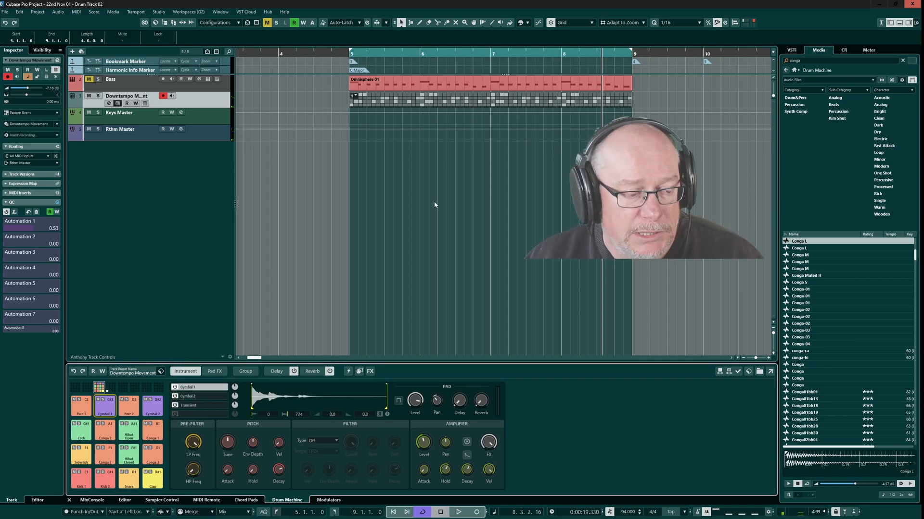
pyautogui.press('space')
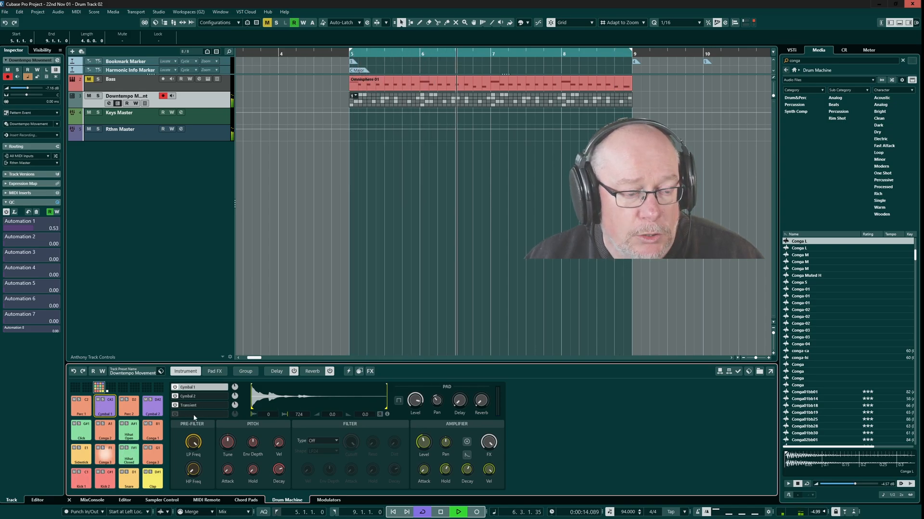
pyautogui.press('space')
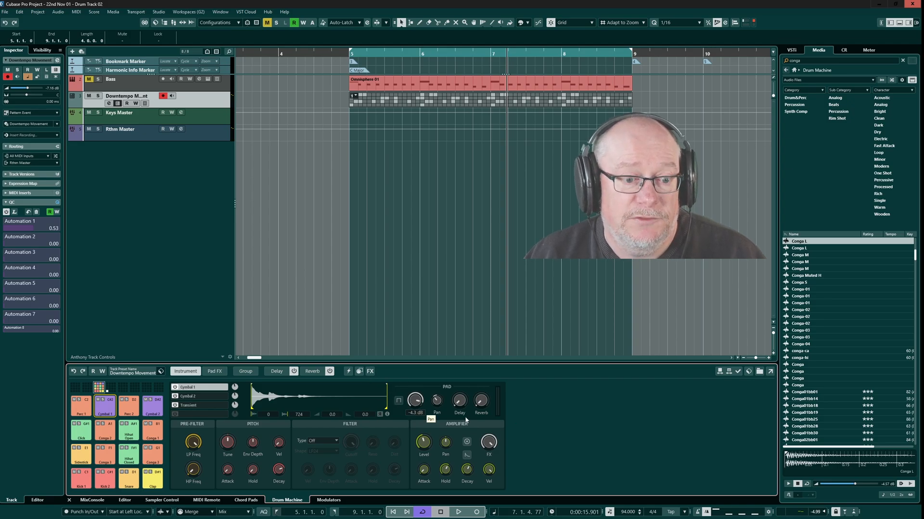
# Inspect the Cymbal 2, Transient and Cymbal 1 layers of the Cymbal 1 pad.
pyautogui.click(200, 397)
pyautogui.click(188, 405)
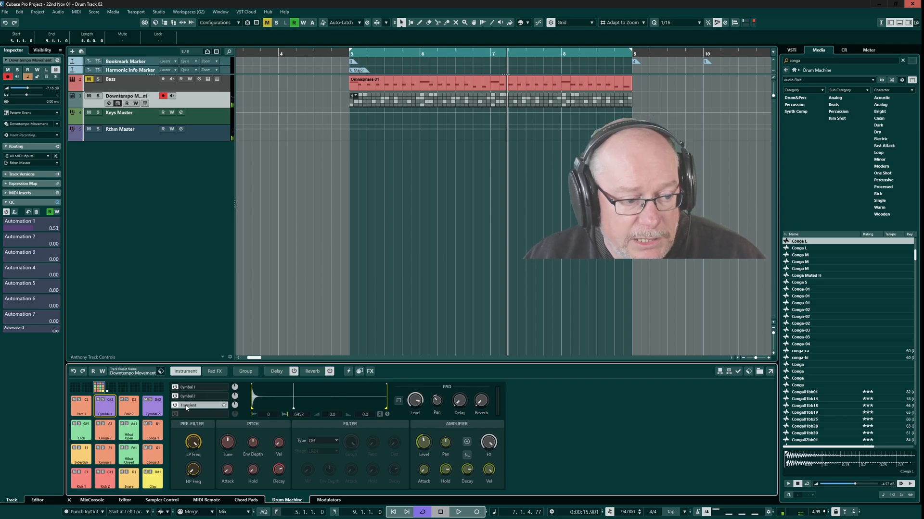
pyautogui.click(198, 396)
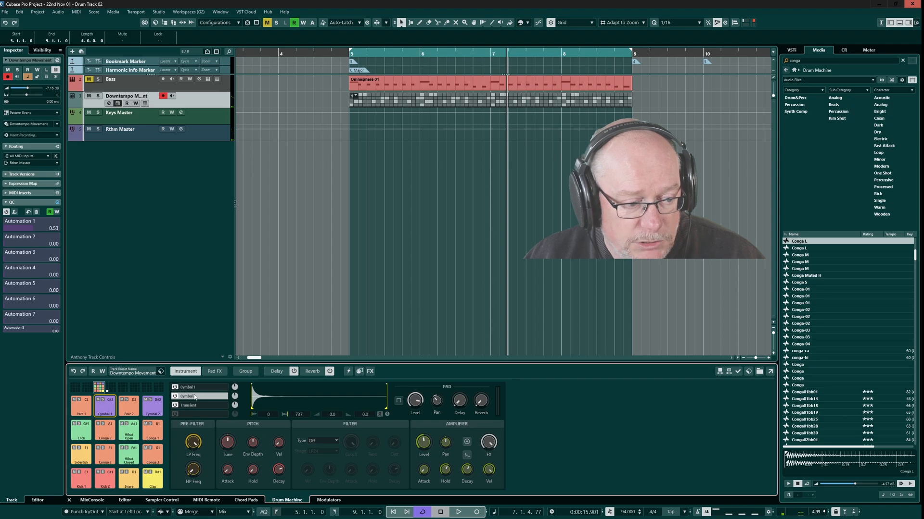
pyautogui.click(195, 390)
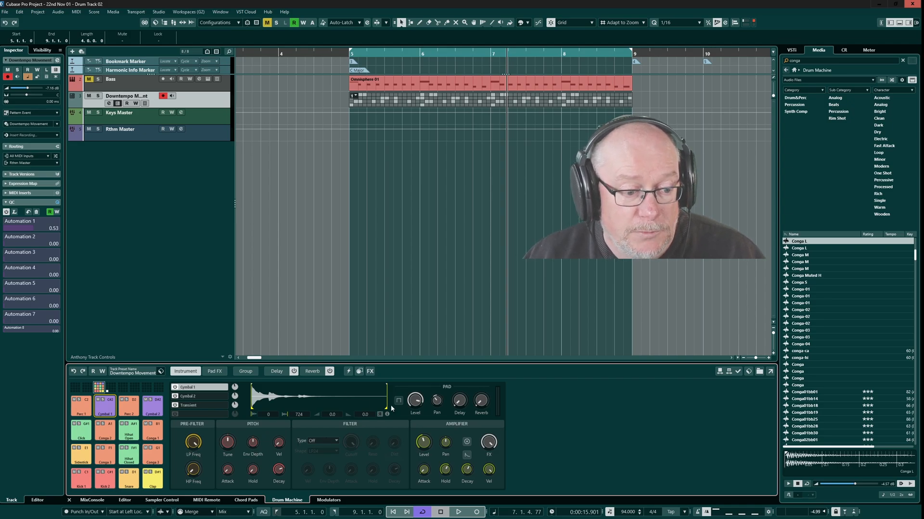
# Try the Classic filter type on the Cymbal 1 layer.
pyautogui.click(310, 441)
pyautogui.click(320, 456)
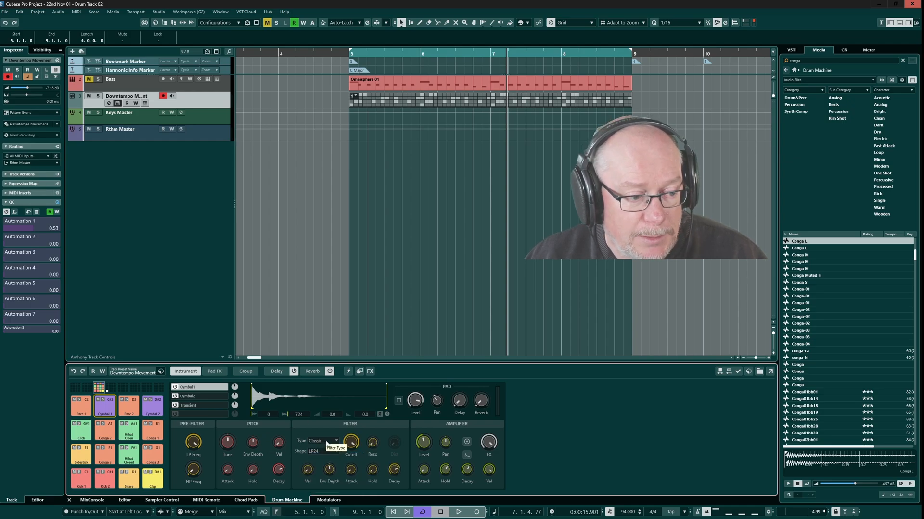
# Remove the Cymbal 1 layer from the pad, fill its slot with the Conga 1 percussion generator, and replace that with an empty Sample layer.
pyautogui.click(212, 391)
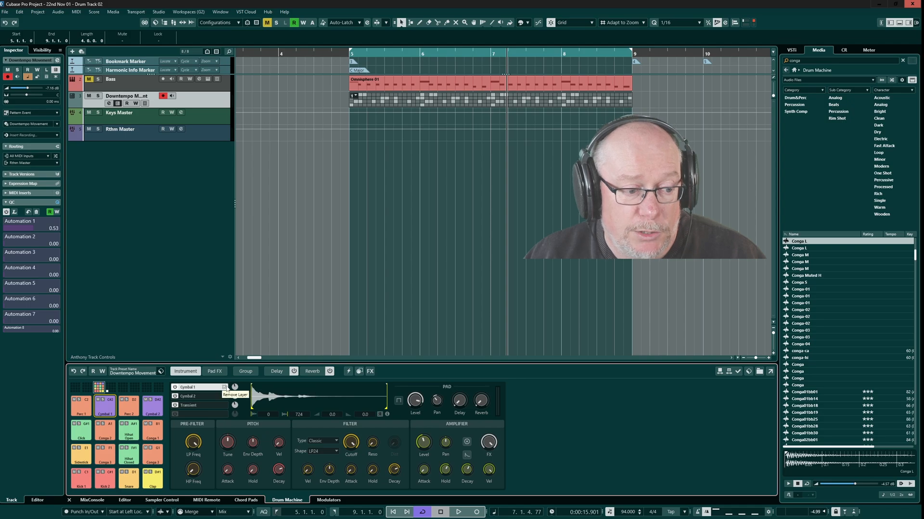
pyautogui.click(223, 387)
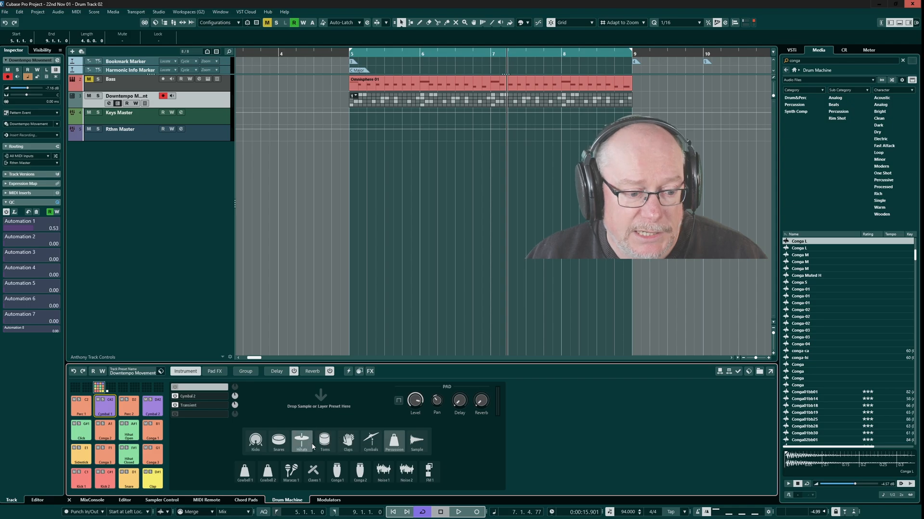
pyautogui.click(337, 472)
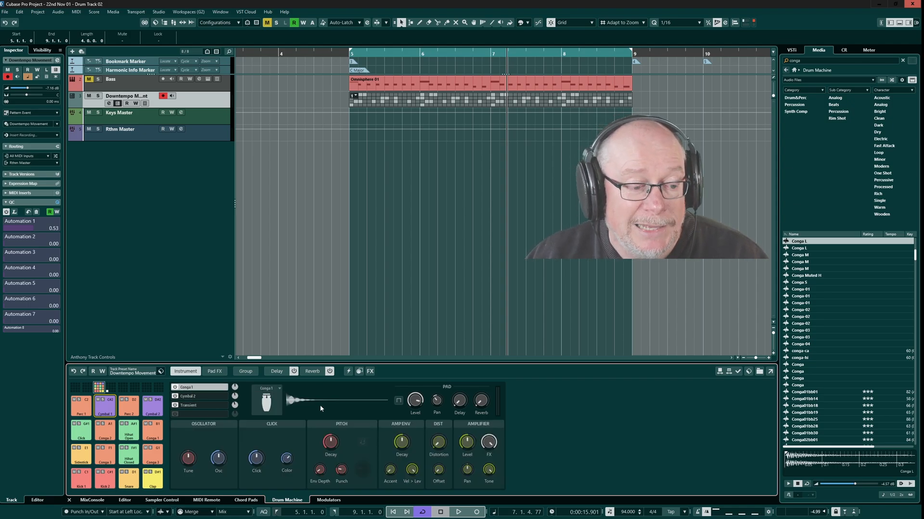
pyautogui.click(271, 404)
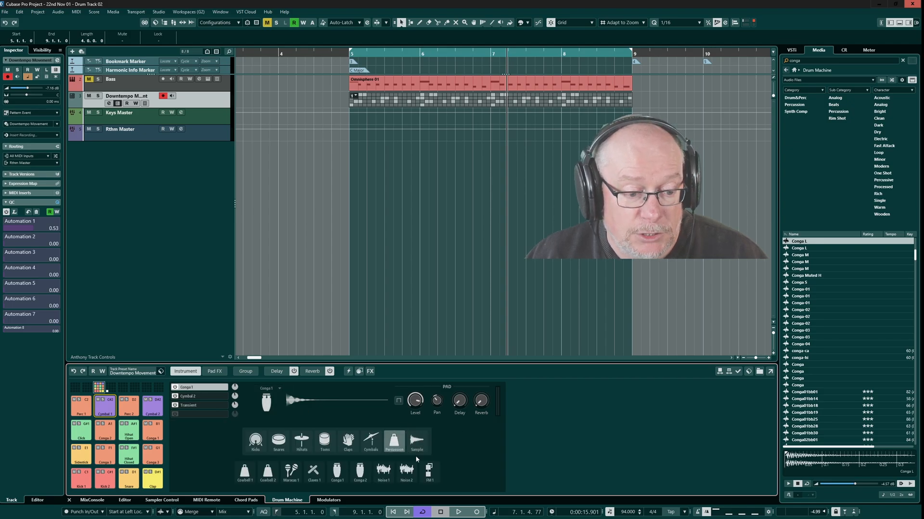
pyautogui.click(415, 442)
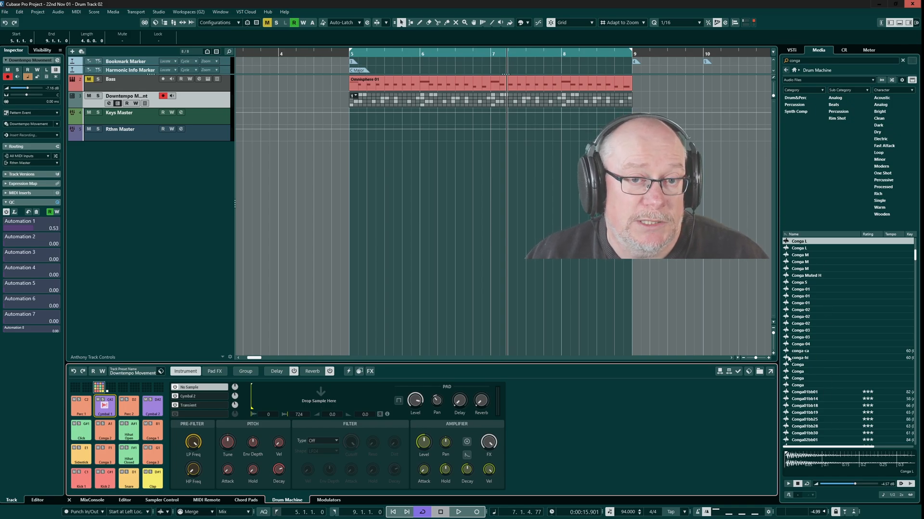
# Reload the Downtempo Movement kit preset and try the level control of the Cymbal 1 layer.
pyautogui.click(127, 373)
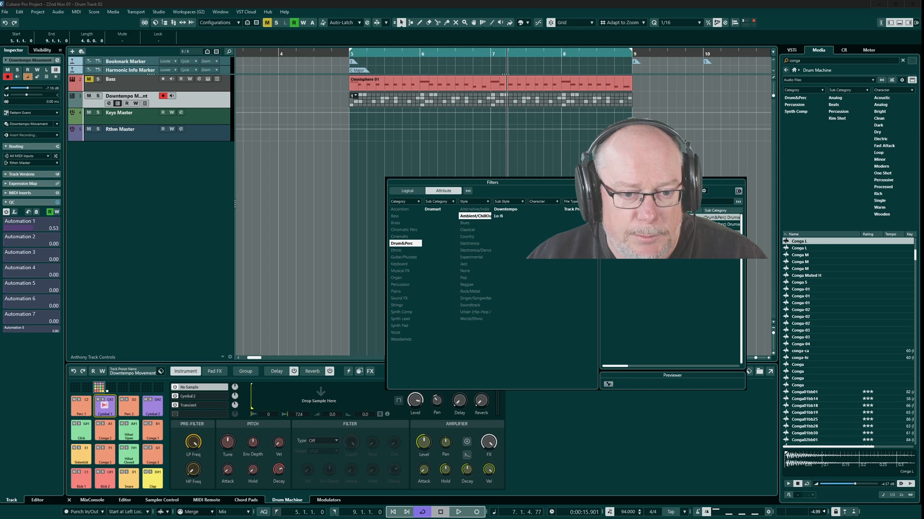
pyautogui.click(148, 275)
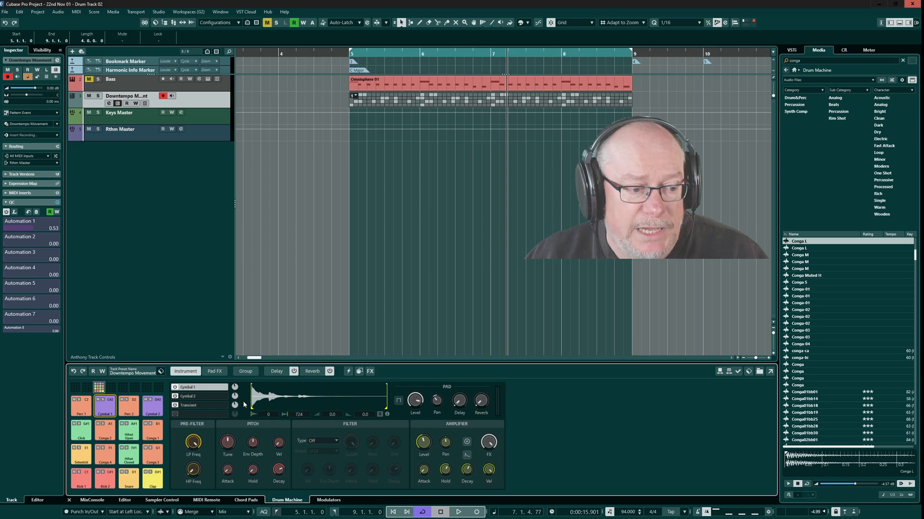
pyautogui.moveTo(235, 388)
pyautogui.mouseDown()
pyautogui.moveTo(235, 375)
pyautogui.moveTo(237, 386)
pyautogui.mouseUp()
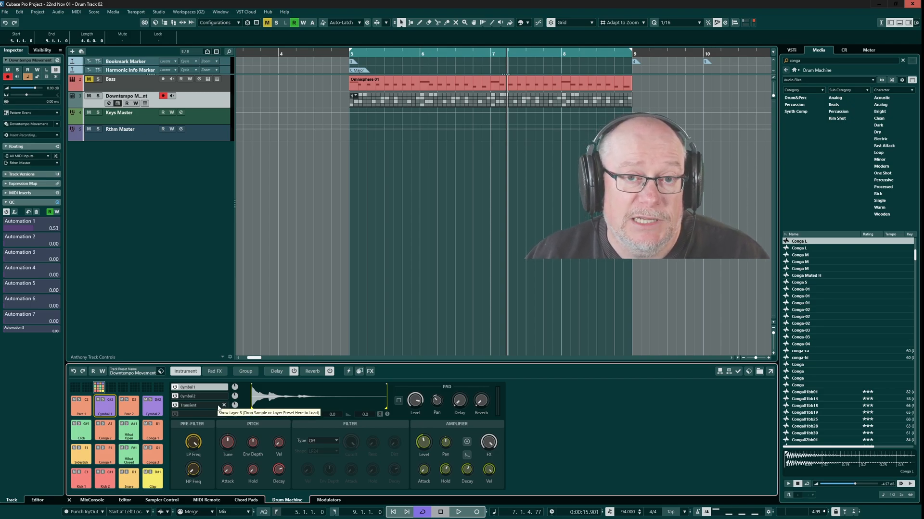
# Examine the Cymbal 1 pad's Pad FX, viewing the Distortion, Filter, Equalizer and Bit Crusher settings.
pyautogui.click(218, 374)
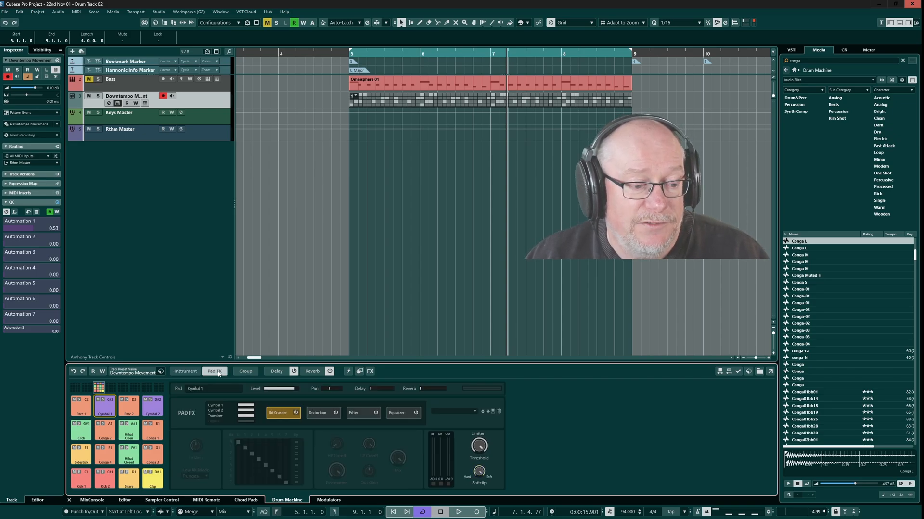
pyautogui.click(319, 413)
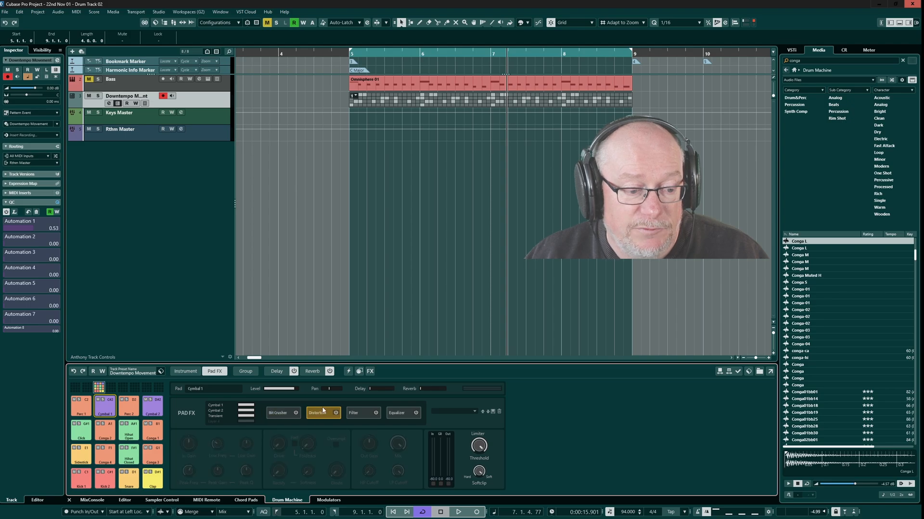
pyautogui.click(354, 414)
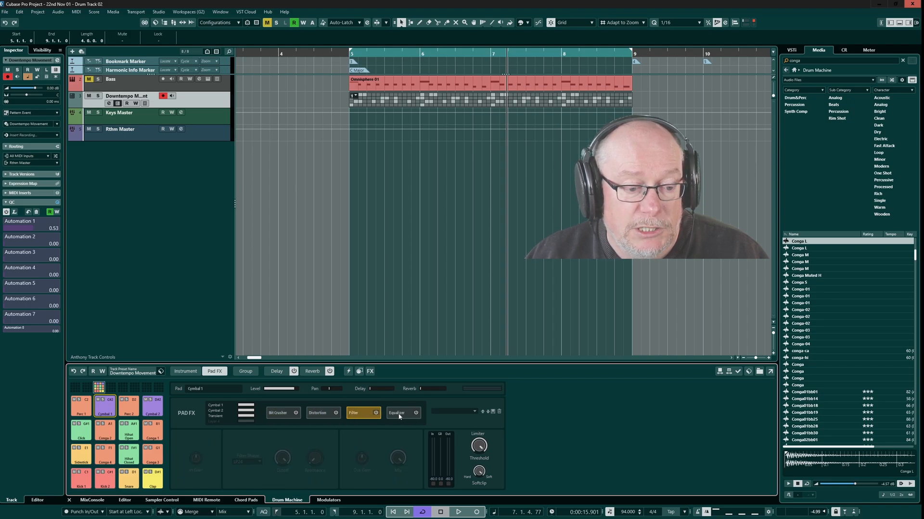
pyautogui.click(403, 413)
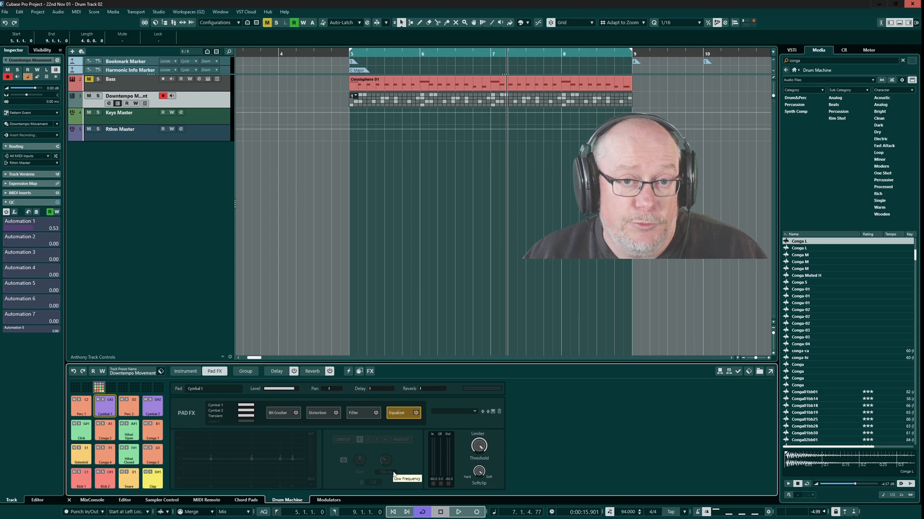
pyautogui.click(278, 417)
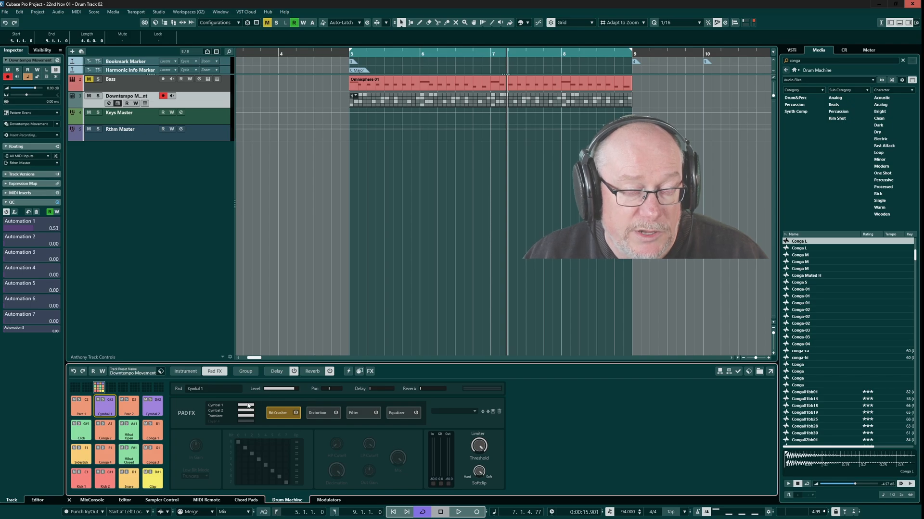
# Enable the Bit Crusher on the Cymbal 1 pad, browse its presets, and check the Equalizer's preset selection.
pyautogui.click(296, 413)
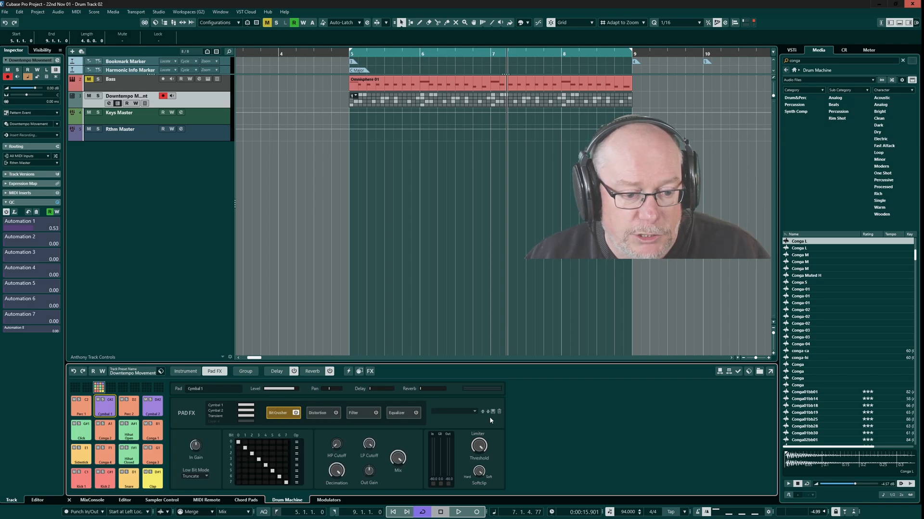
pyautogui.click(470, 413)
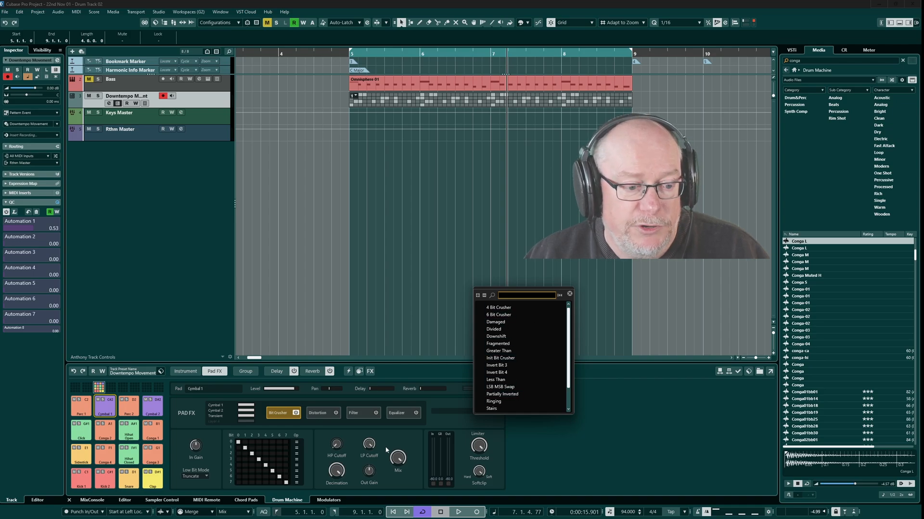
pyautogui.click(403, 413)
pyautogui.click(403, 413)
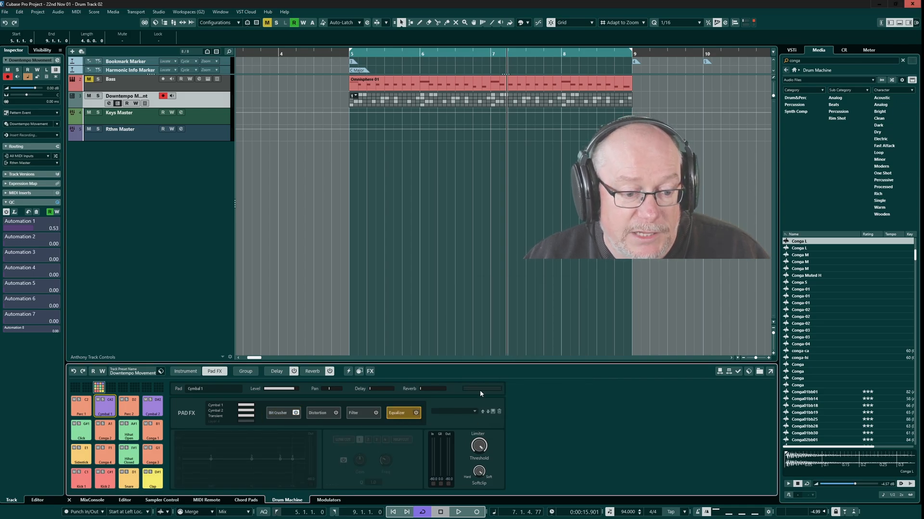
pyautogui.click(472, 410)
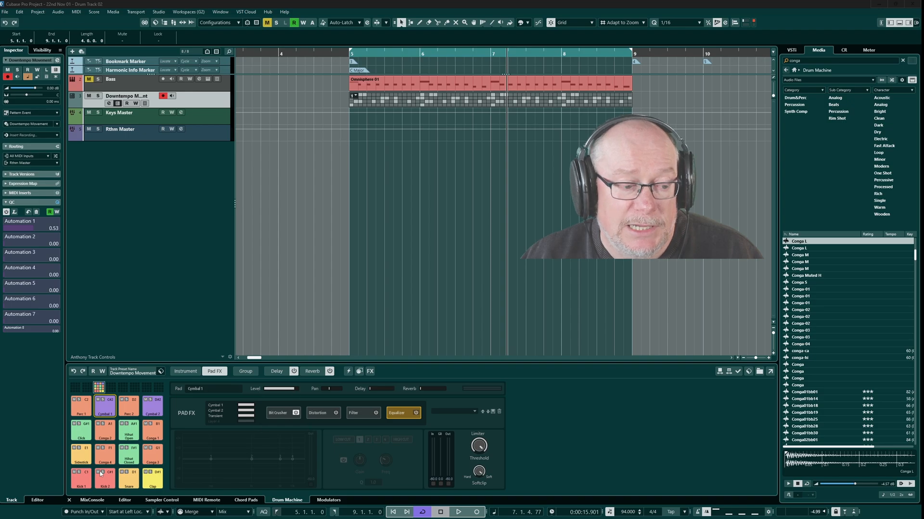
# Examine the kit's Delay and Reverb effect settings and try the Delay's Feedback control.
pyautogui.click(277, 371)
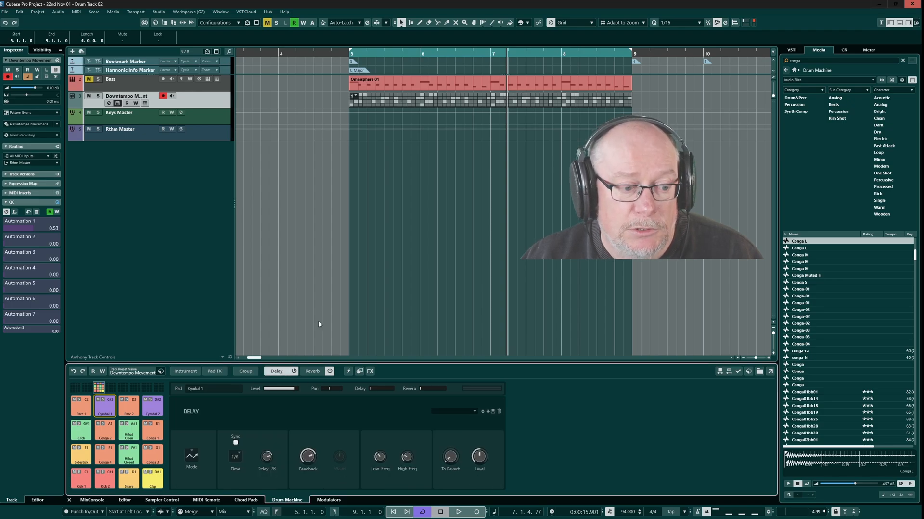
pyautogui.click(312, 373)
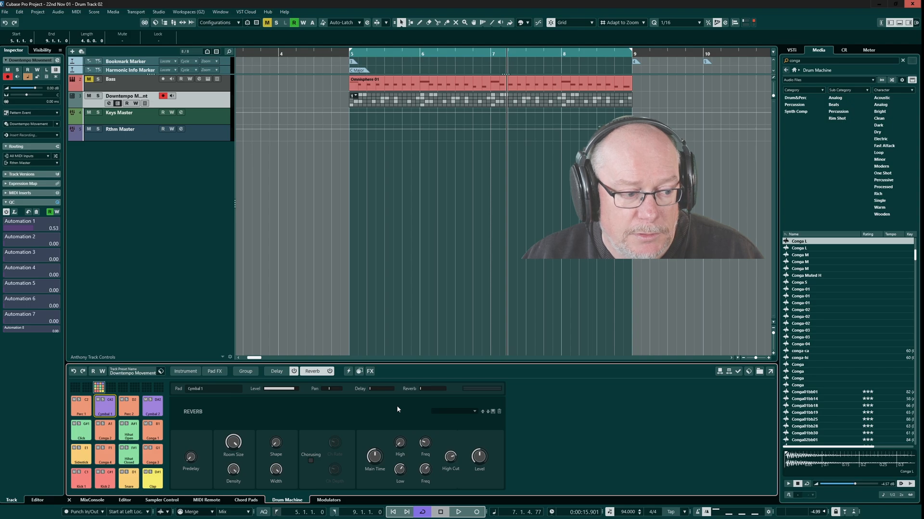
pyautogui.click(277, 372)
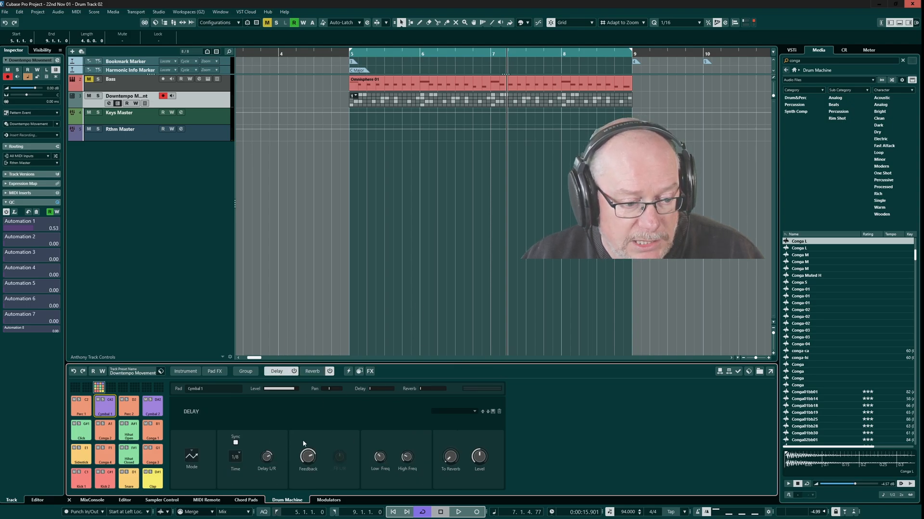
pyautogui.moveTo(308, 458); pyautogui.dragTo(311, 471)
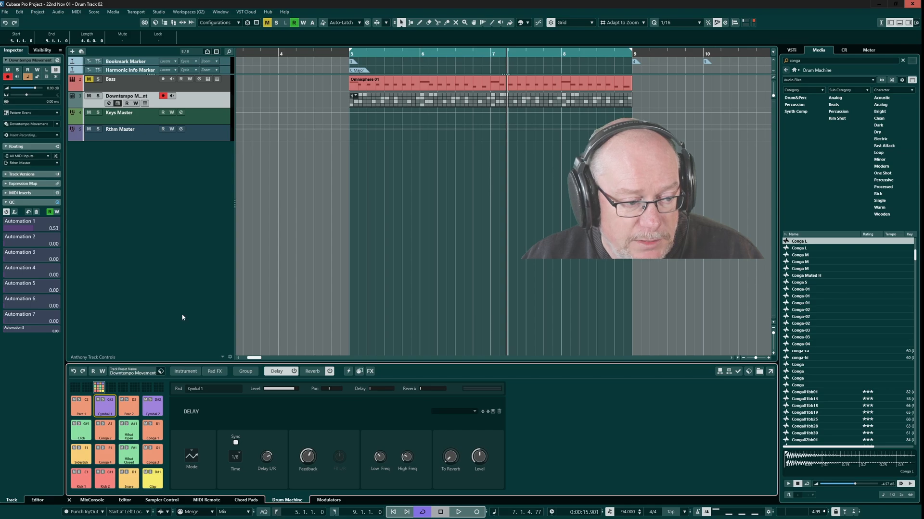
# Audition the Perc 2 and Conga 3 pads, then review Conga 3's instrument and pad effects alongside the Delay and Reverb settings.
pyautogui.click(132, 407)
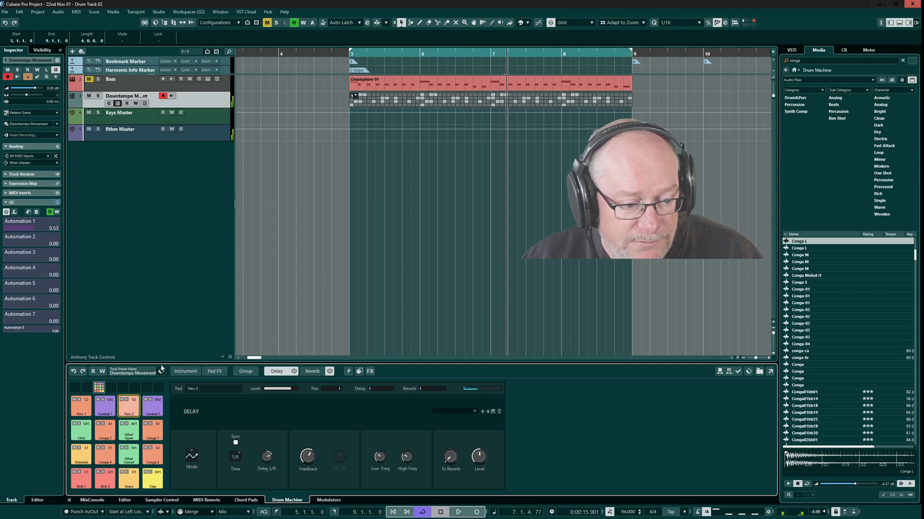
pyautogui.click(156, 454)
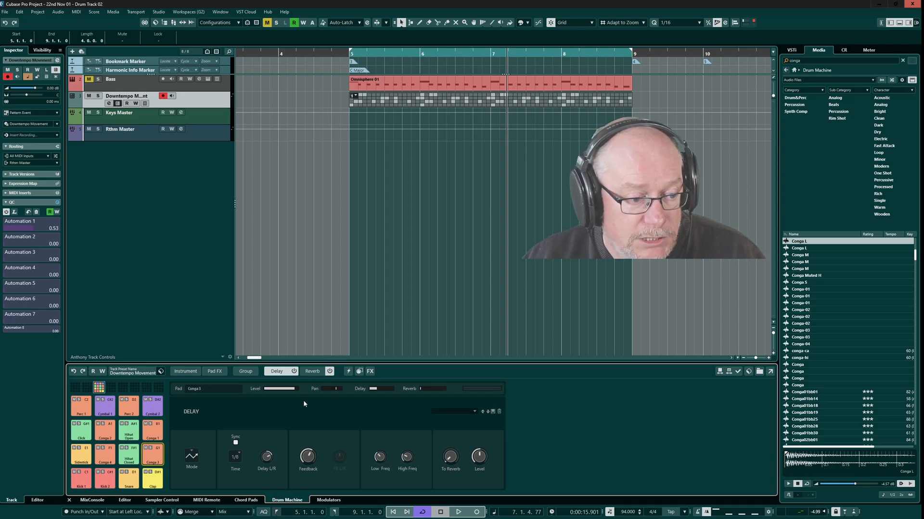
pyautogui.click(191, 373)
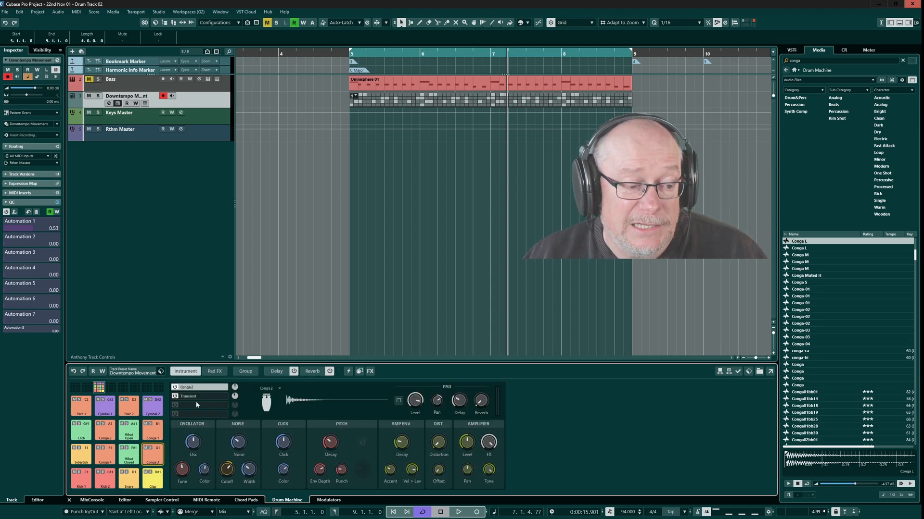
pyautogui.click(214, 371)
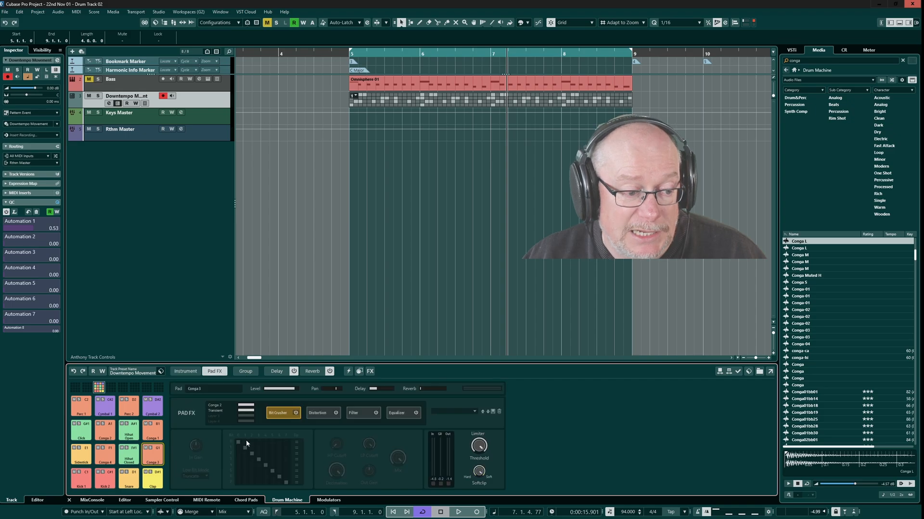
pyautogui.click(276, 371)
pyautogui.click(311, 372)
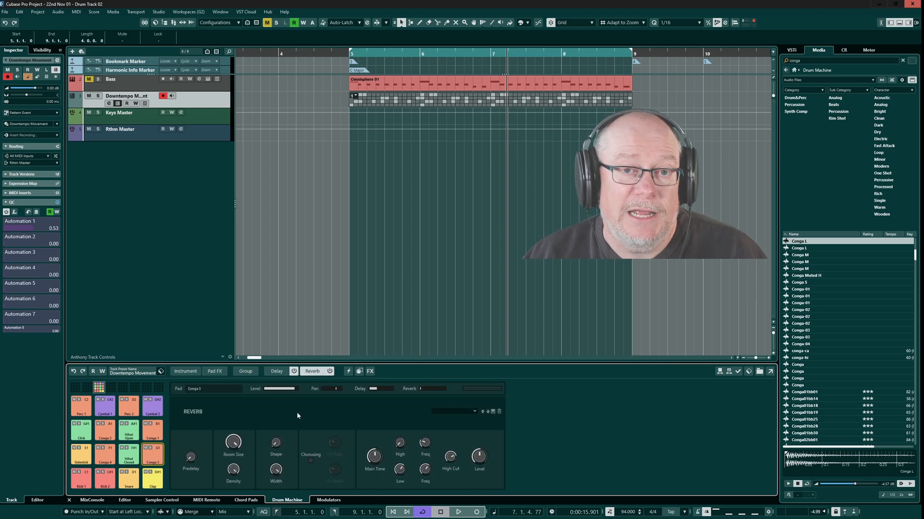
# View the Group overview of all pads and compare the loaded pad bank with the empty bank after it.
pyautogui.click(248, 374)
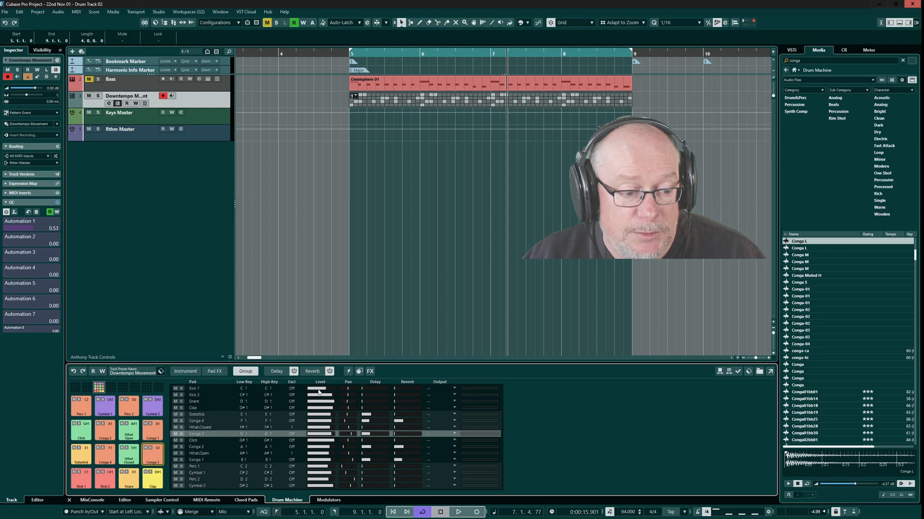
pyautogui.moveTo(353, 387); pyautogui.dragTo(363, 395)
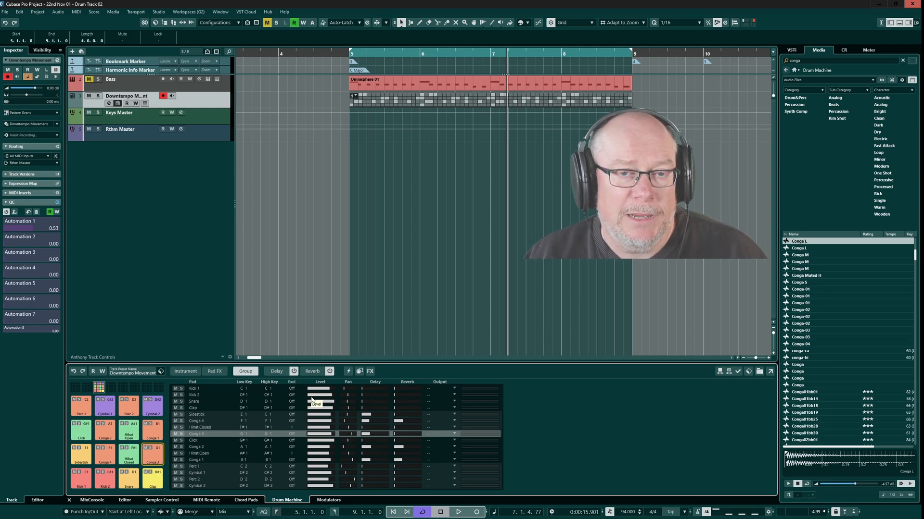
pyautogui.click(110, 387)
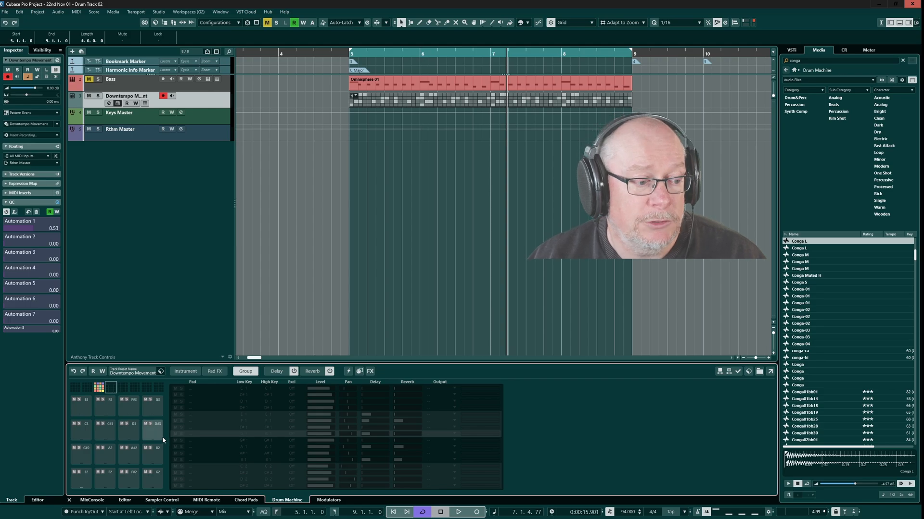
pyautogui.click(99, 388)
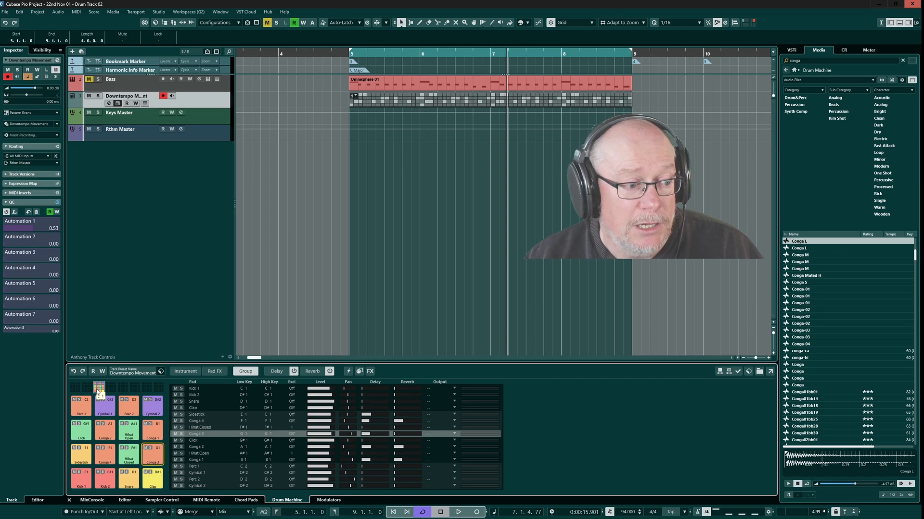
pyautogui.click(111, 387)
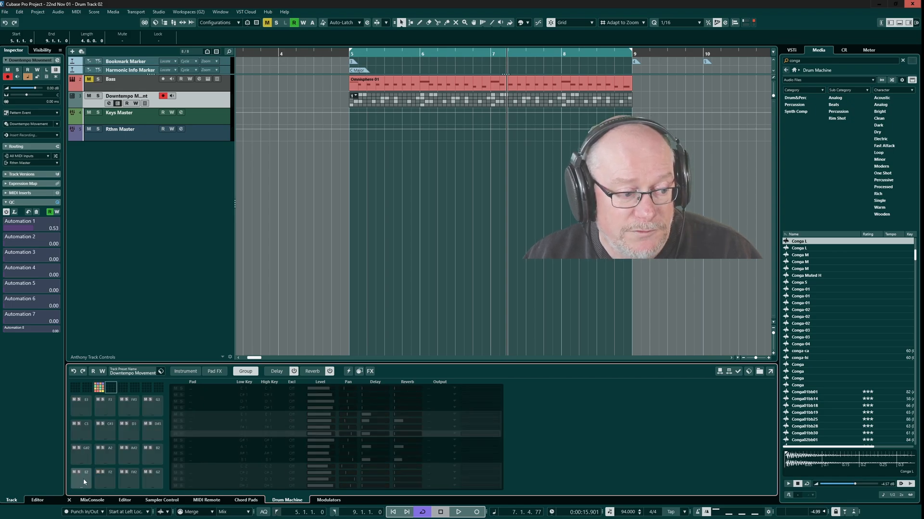